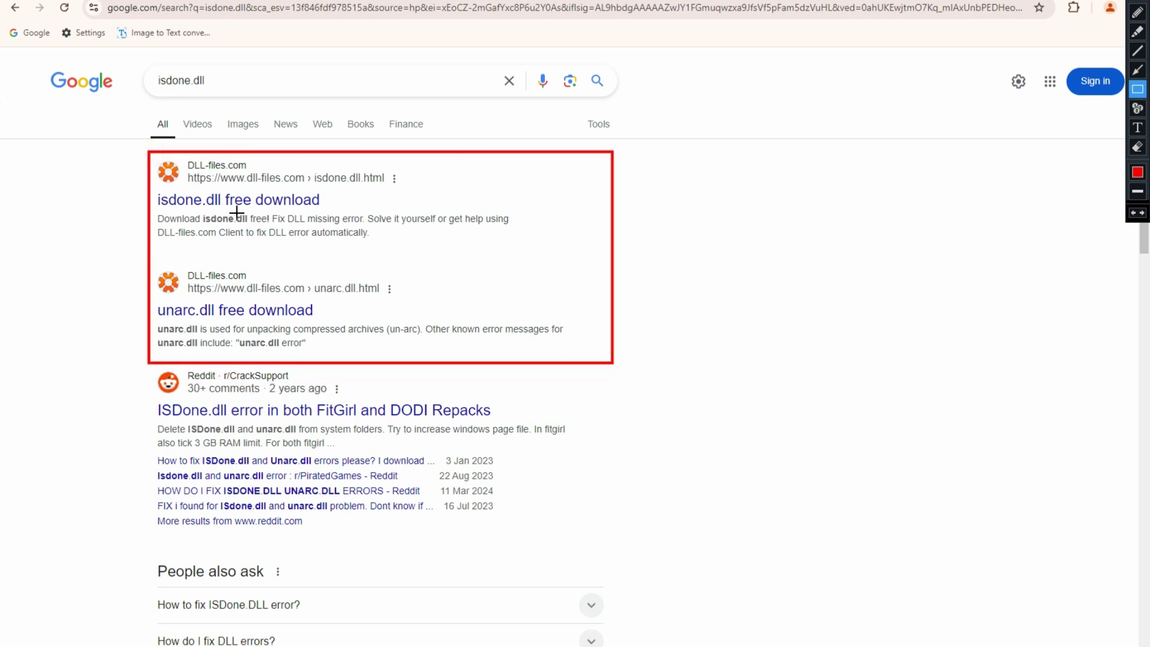
Open the DLL-files.com result for isdone.dll and download version 0.6.0.0
key("Escape")
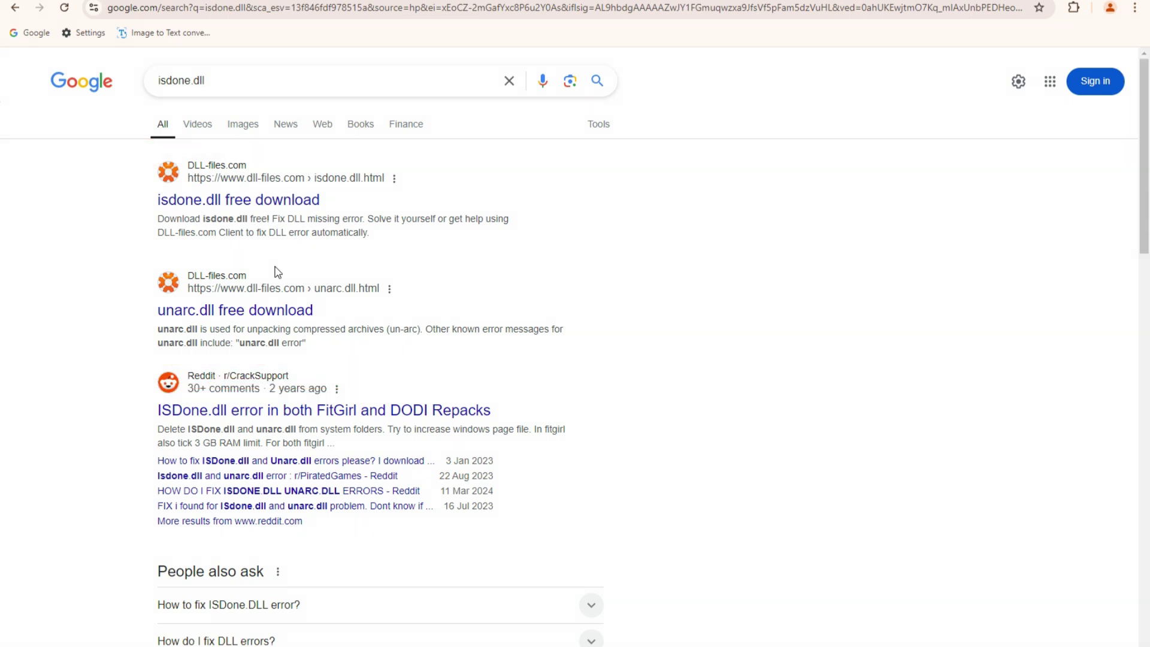
left_click(264, 200)
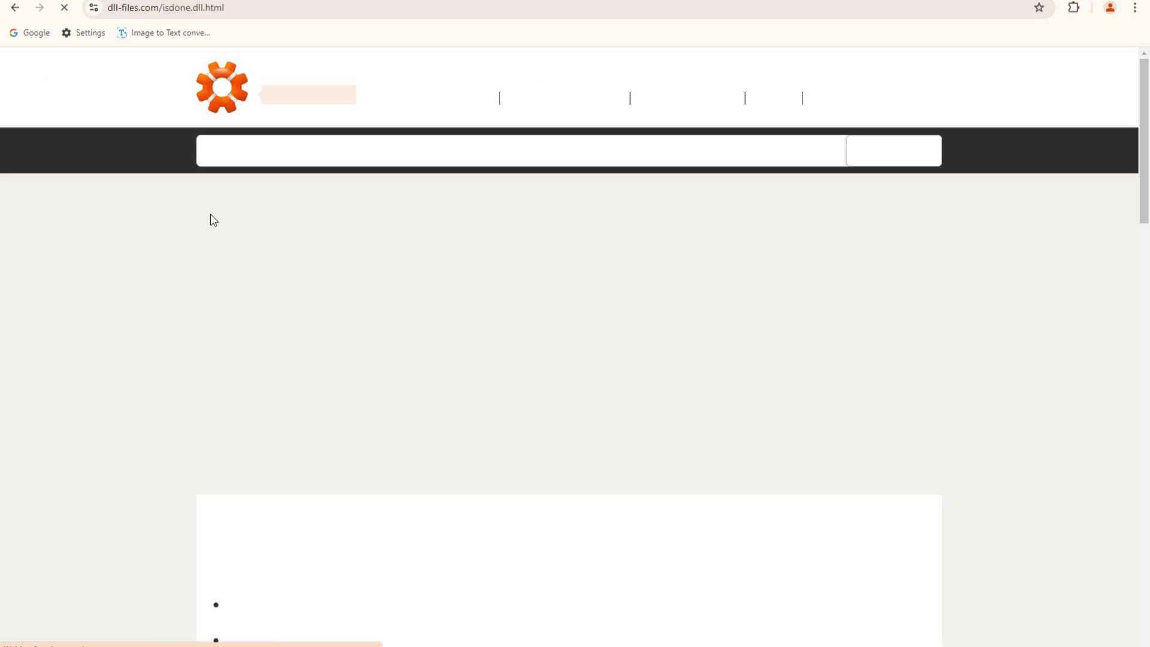
scroll(478, 329, "down", 15)
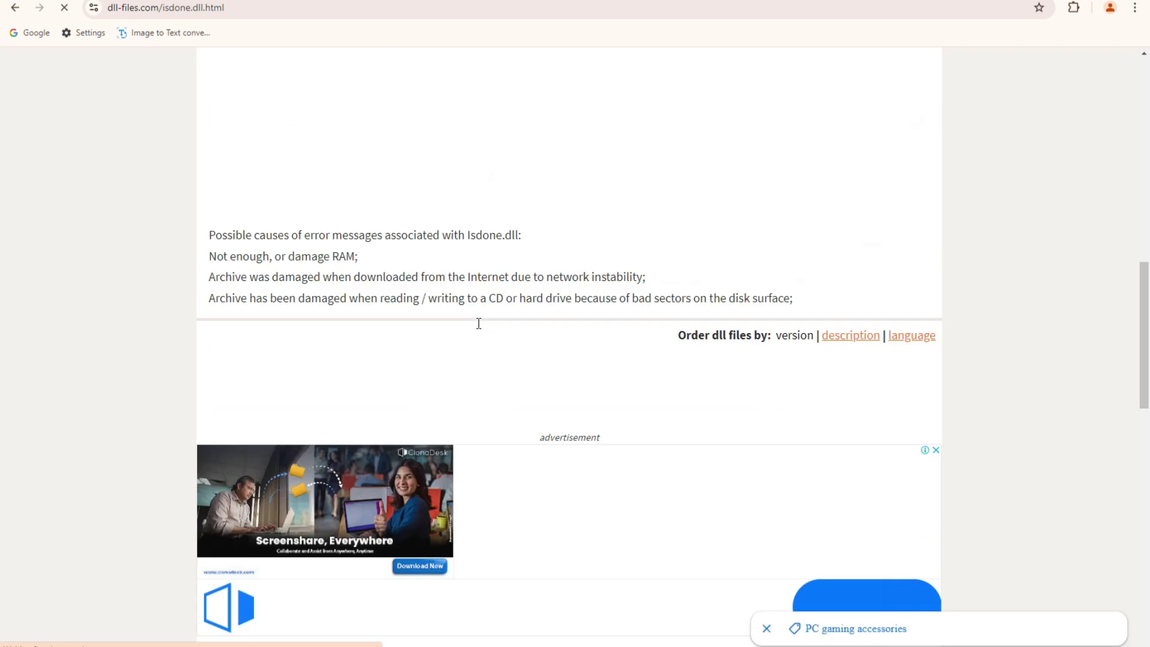
scroll(479, 328, "down", 3)
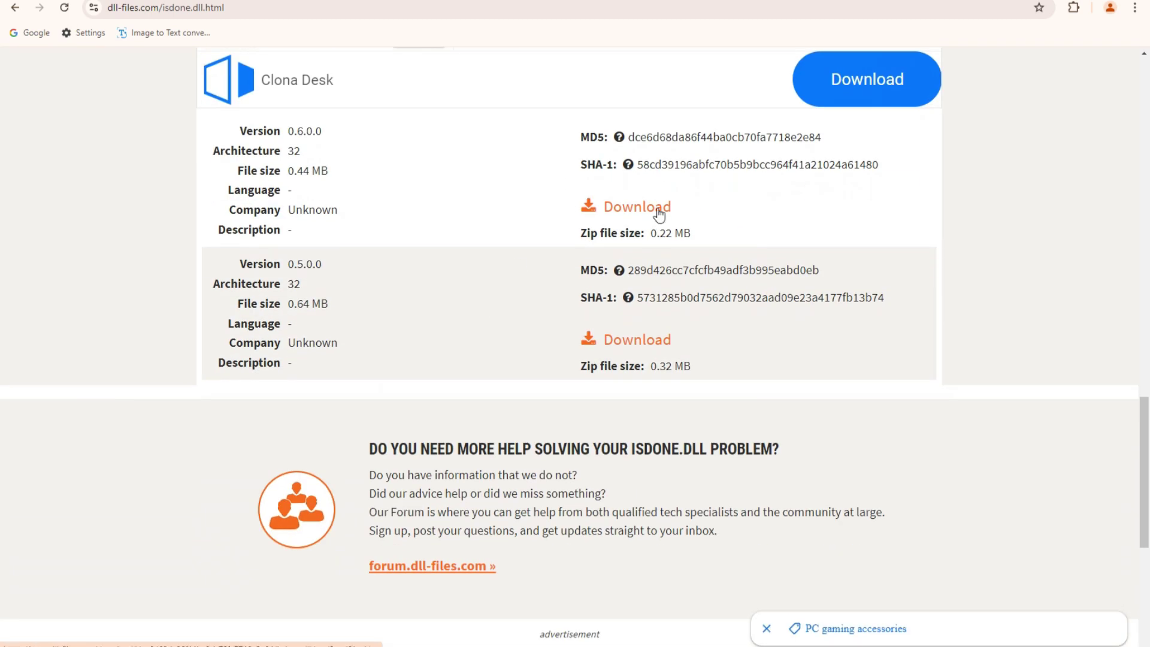
double_click(319, 131)
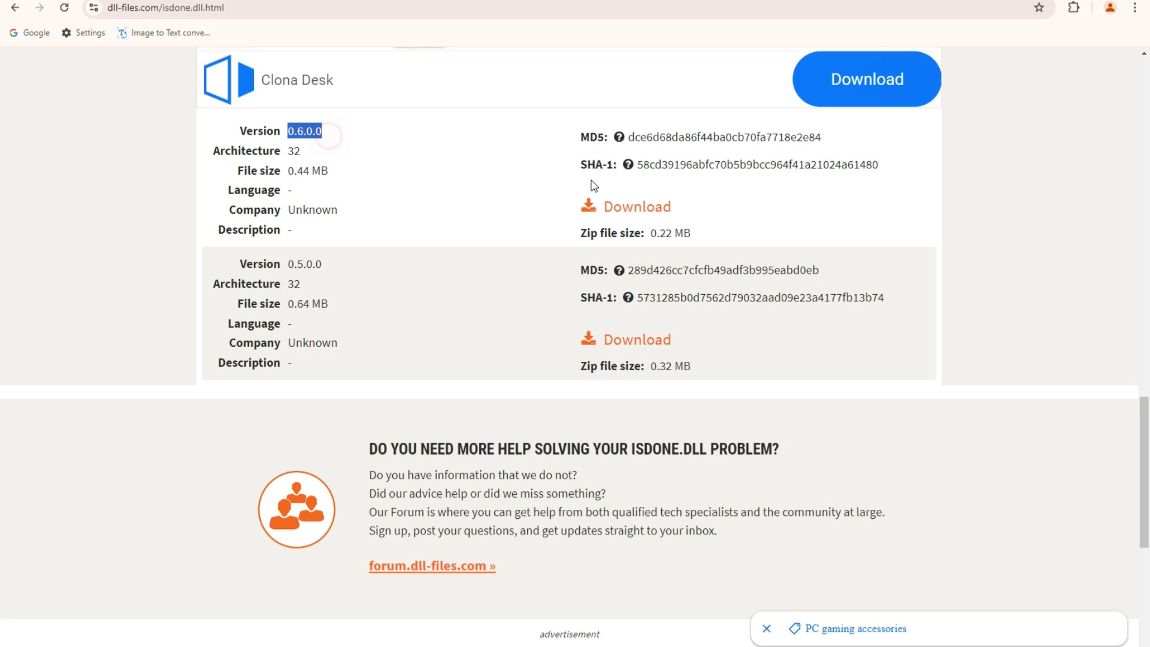
left_click(649, 212)
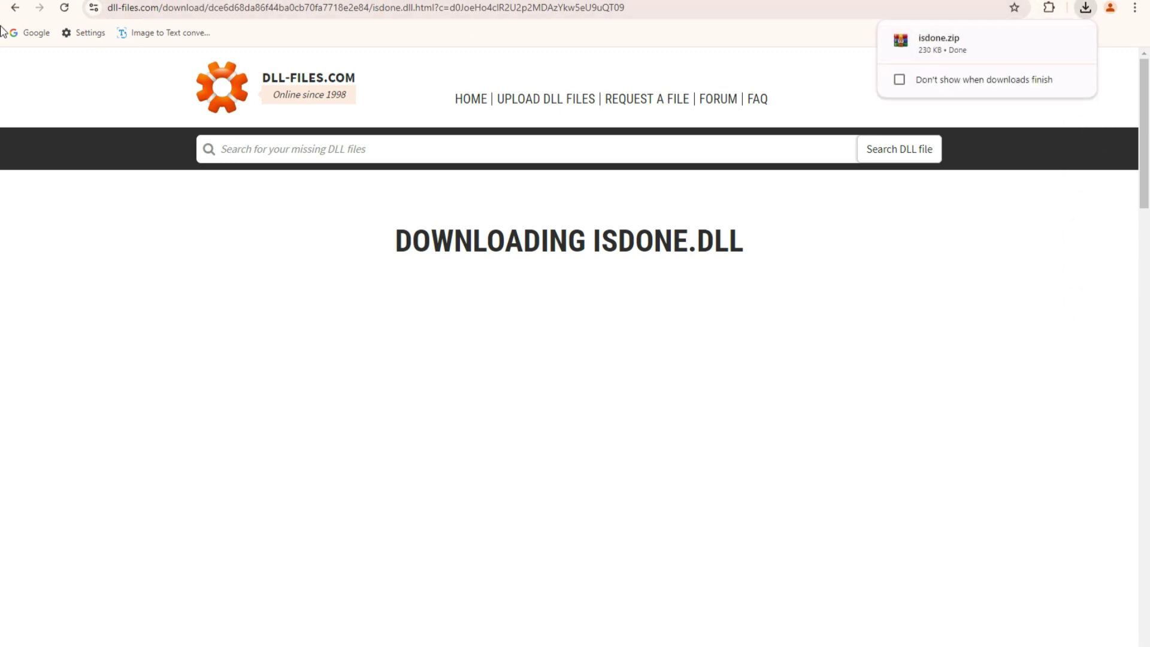
Return to the search results, open the unarc.dll page on DLL-files.com and download the file
left_click(15, 7)
left_click(15, 7)
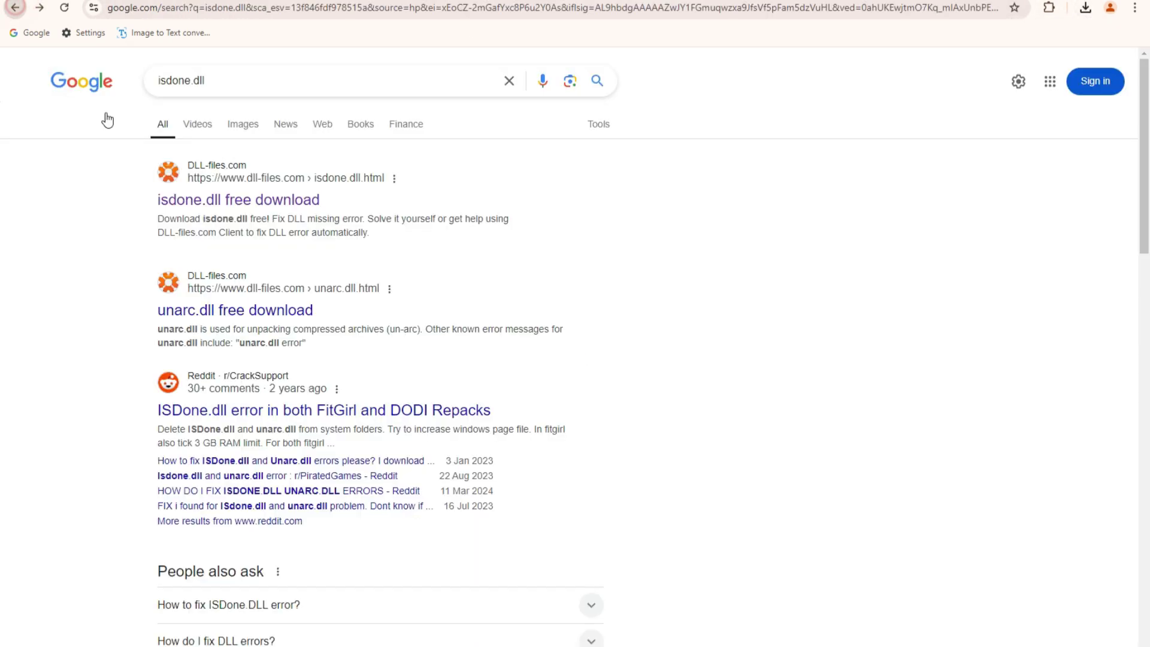
left_click(224, 310)
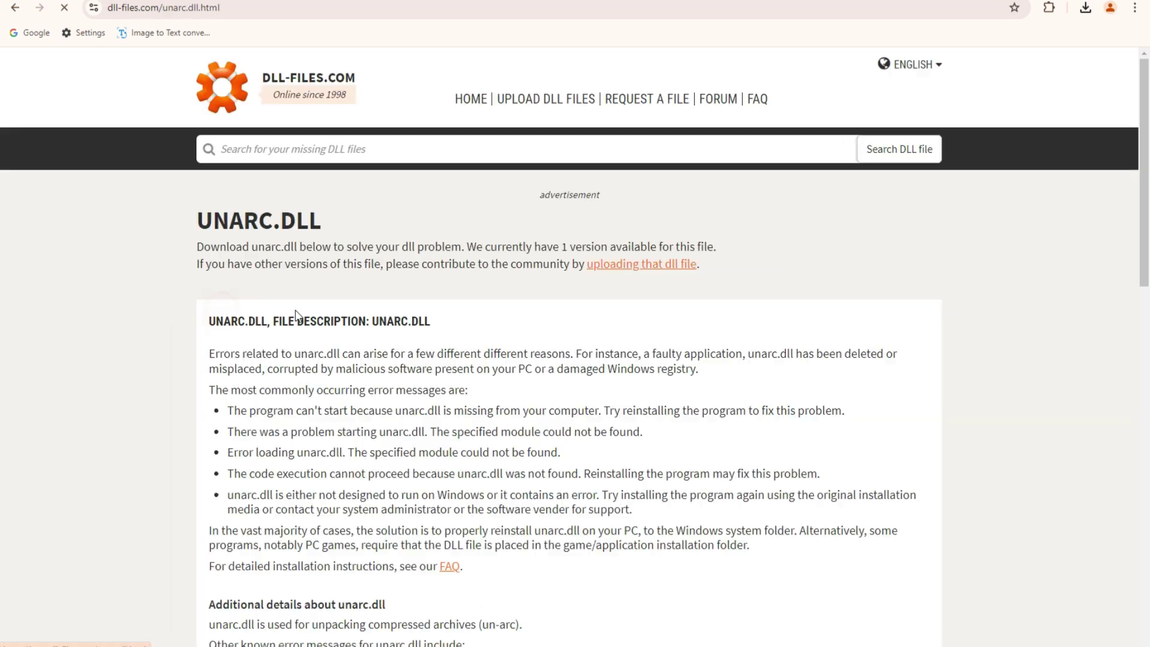
scroll(599, 312, "down", 15)
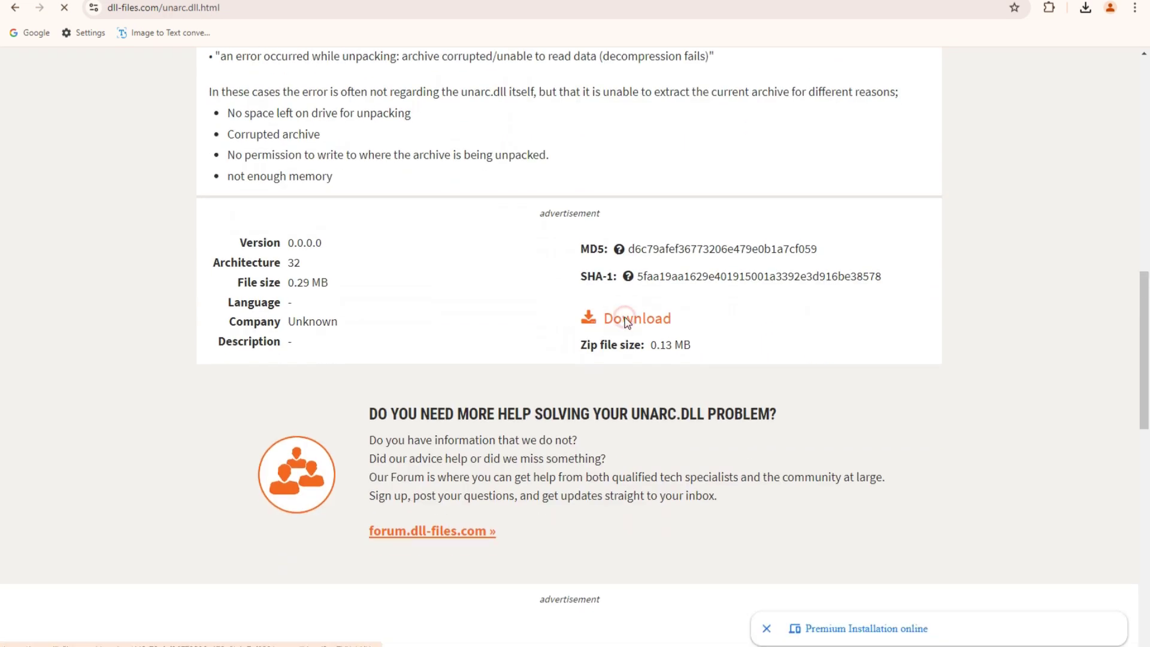
left_click(606, 316)
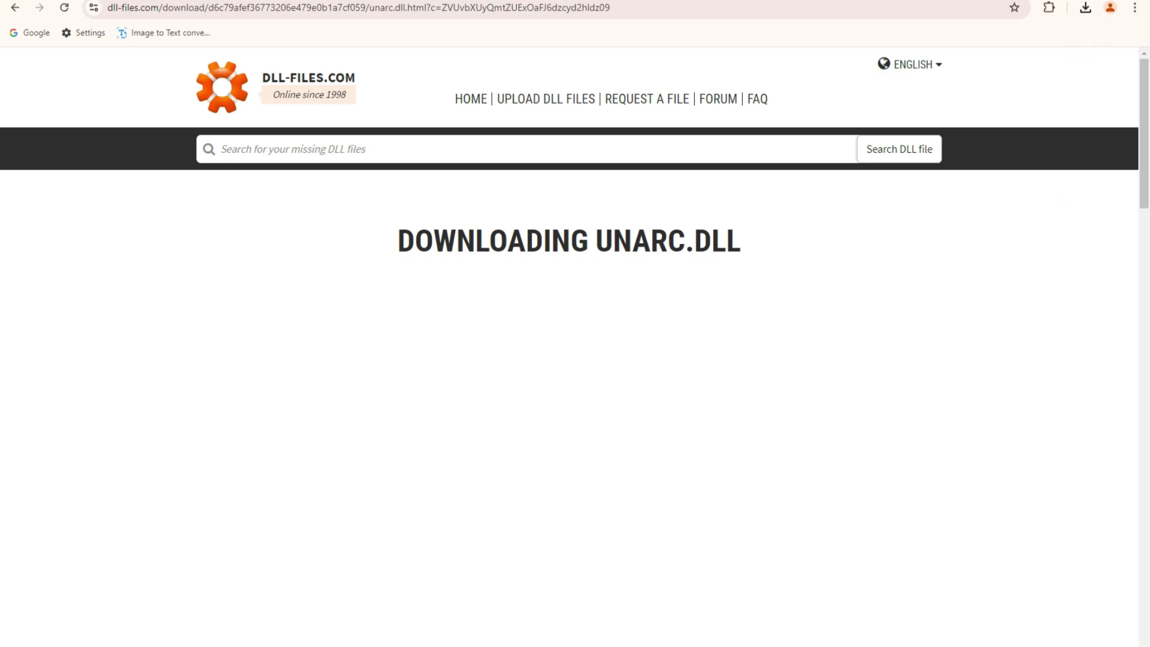
Show the downloaded unarc.zip in its folder and extract the archive directly into Downloads
left_click(1085, 9)
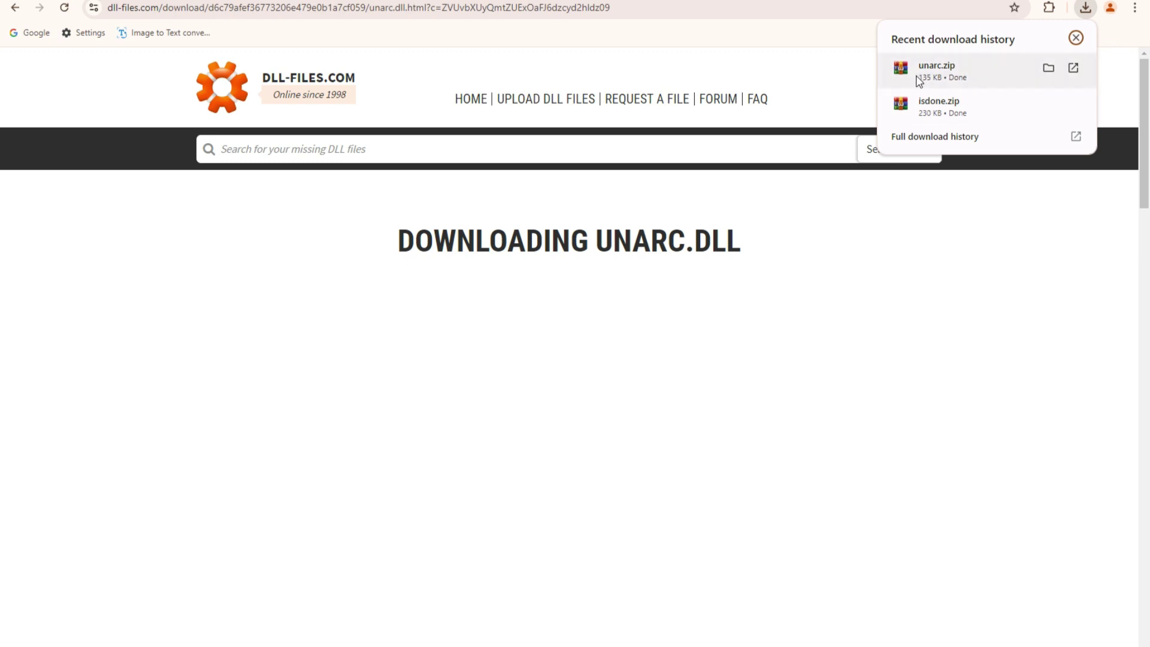
left_click(1048, 68)
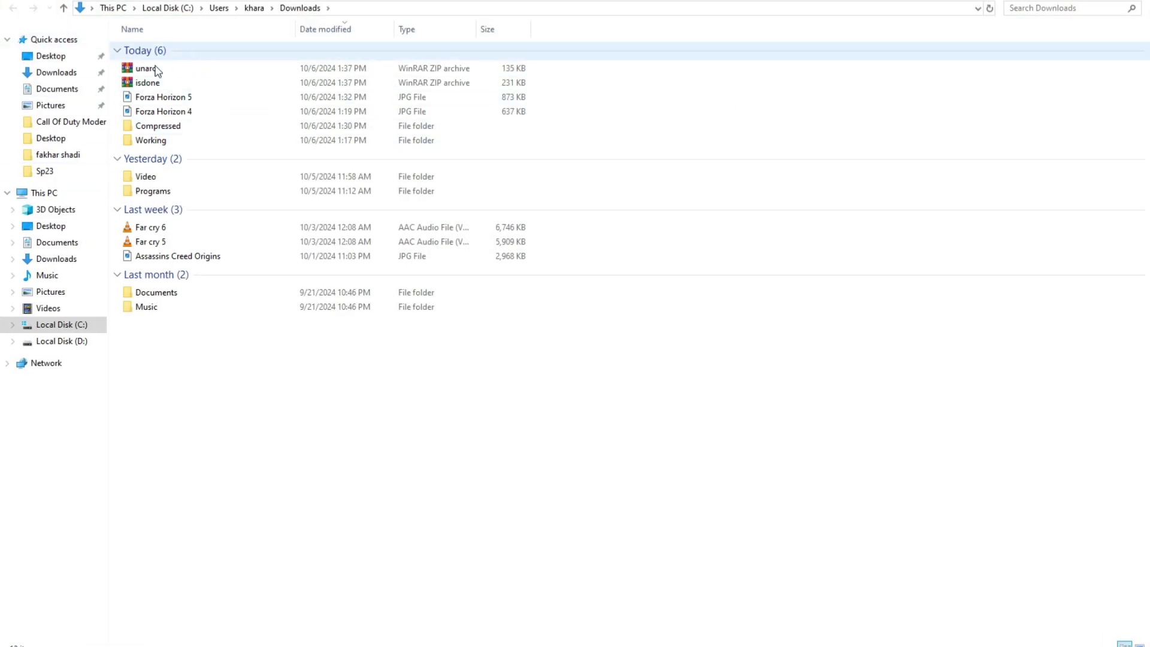
left_click(155, 71)
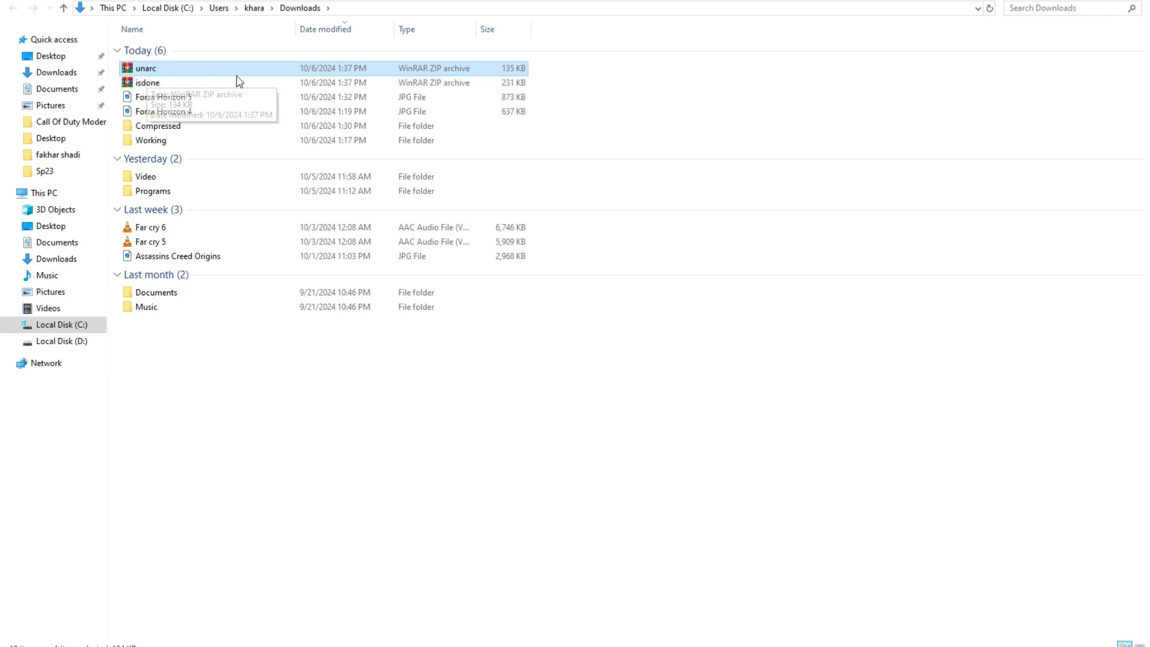
right_click(152, 68)
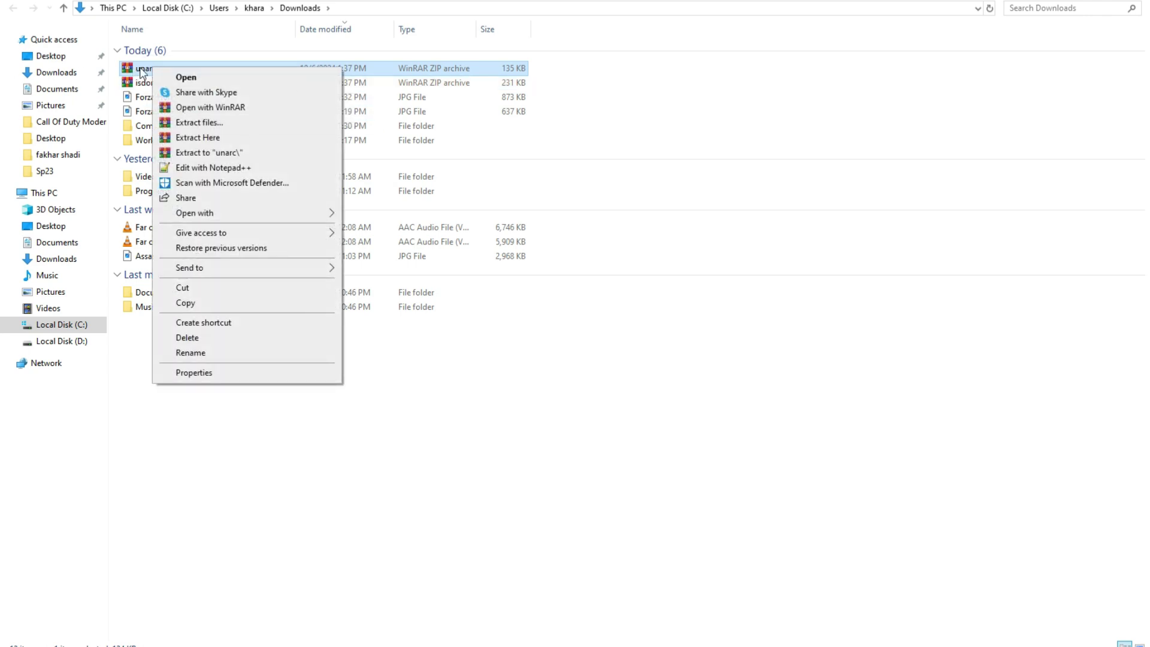
left_click(213, 137)
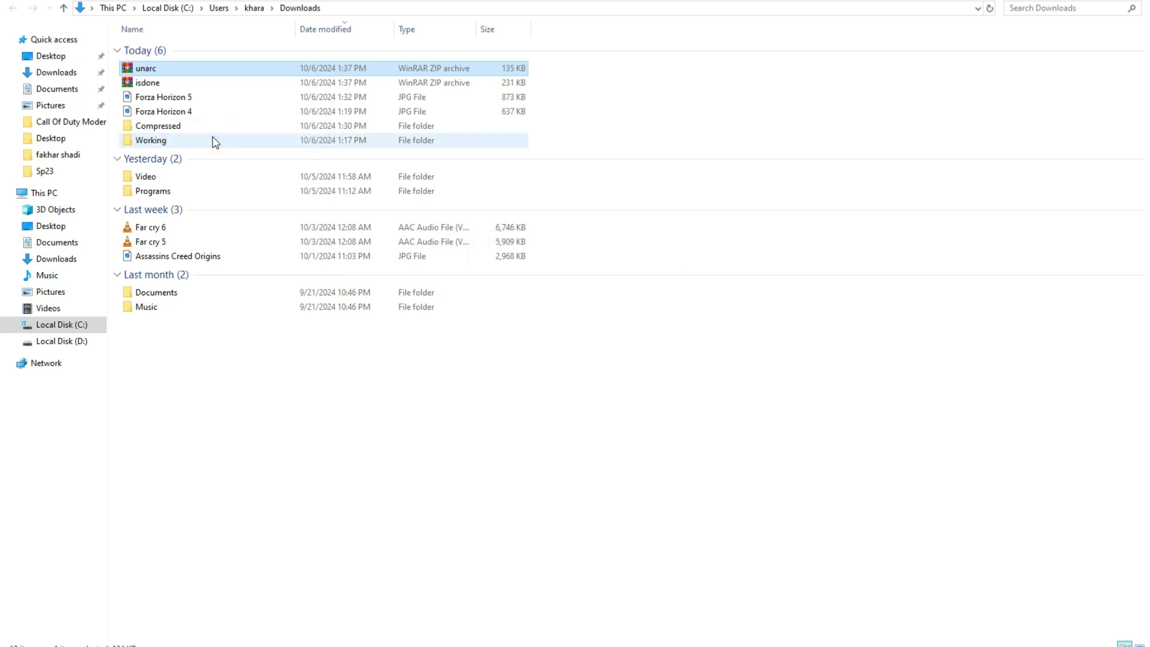
Extract the isdone archive directly into the Downloads folder
left_click(147, 85)
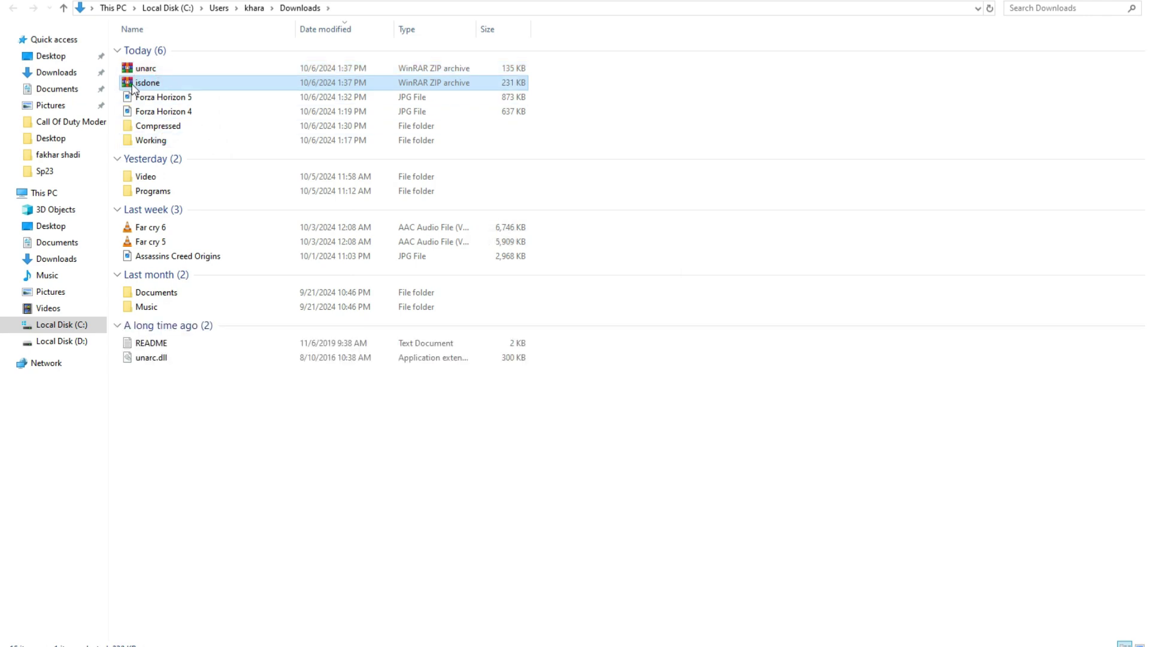
right_click(133, 88)
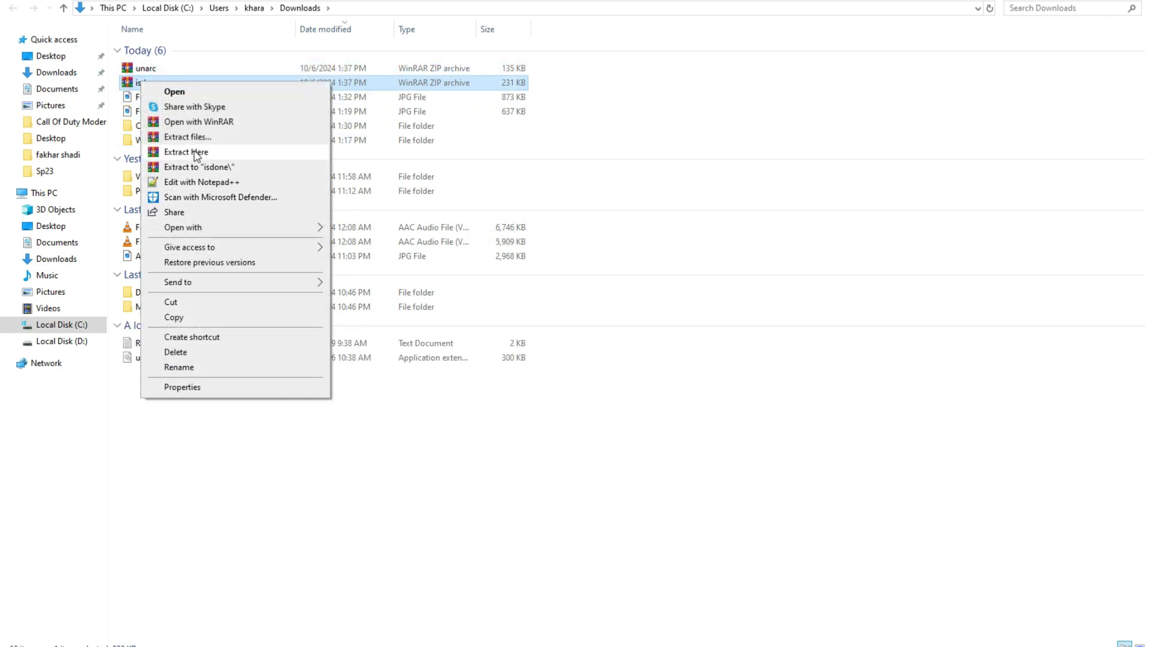
left_click(196, 153)
left_click(550, 400)
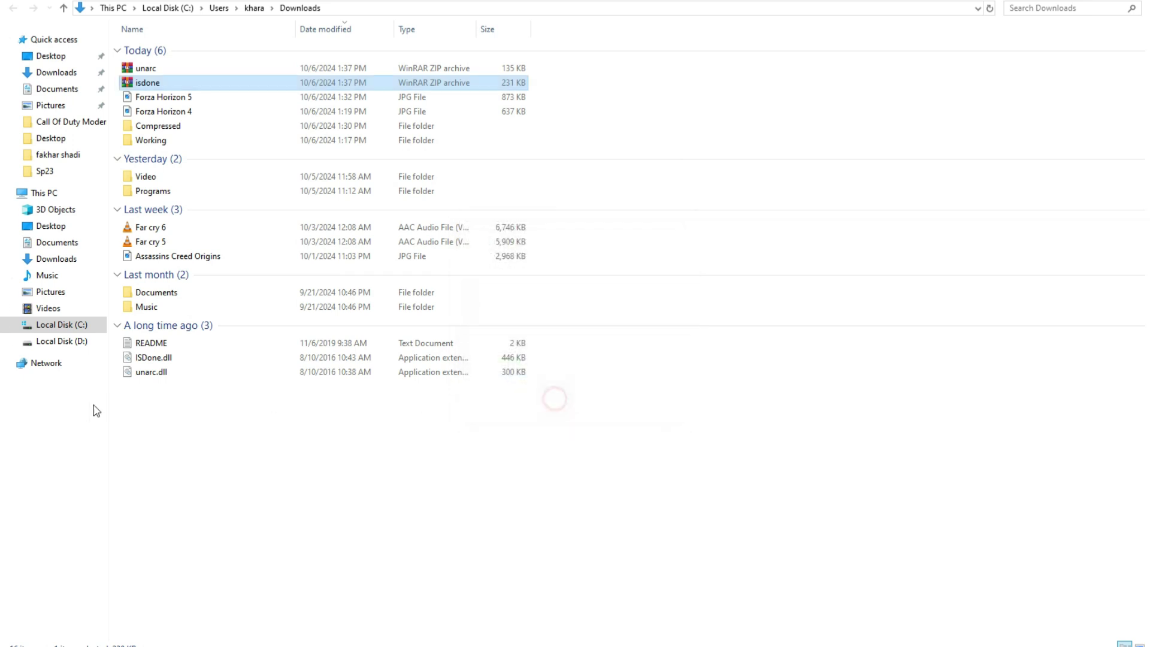
Copy the extracted ISDone.dll and unarc.dll files from Downloads
left_click_drag(160, 397, 158, 359)
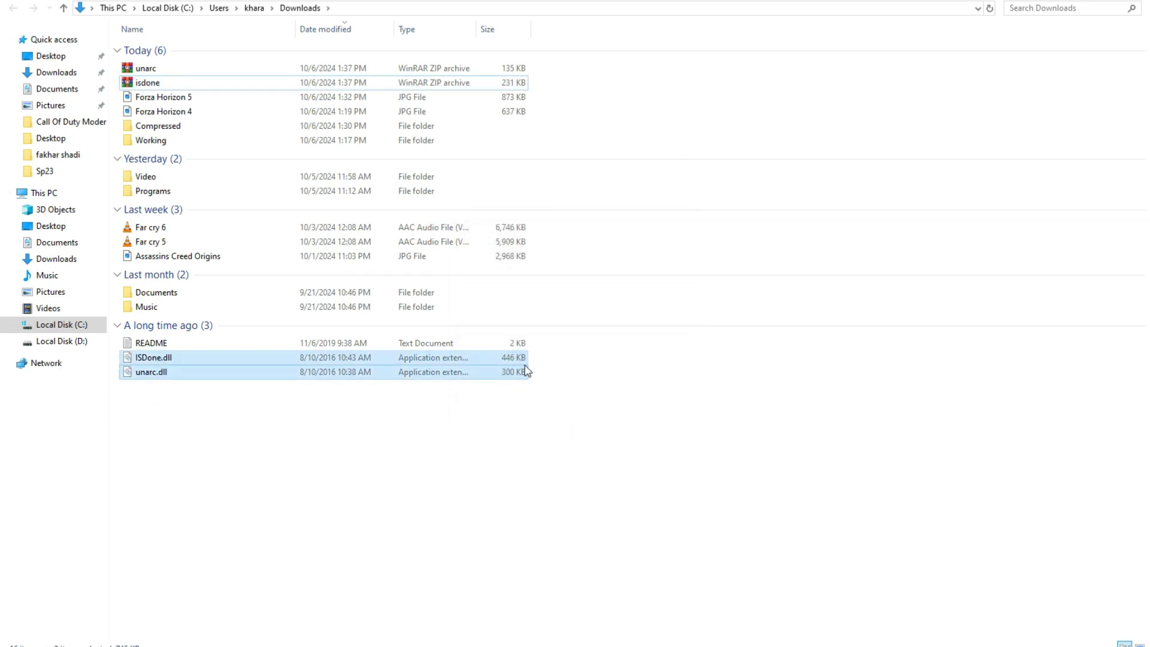
right_click(149, 359)
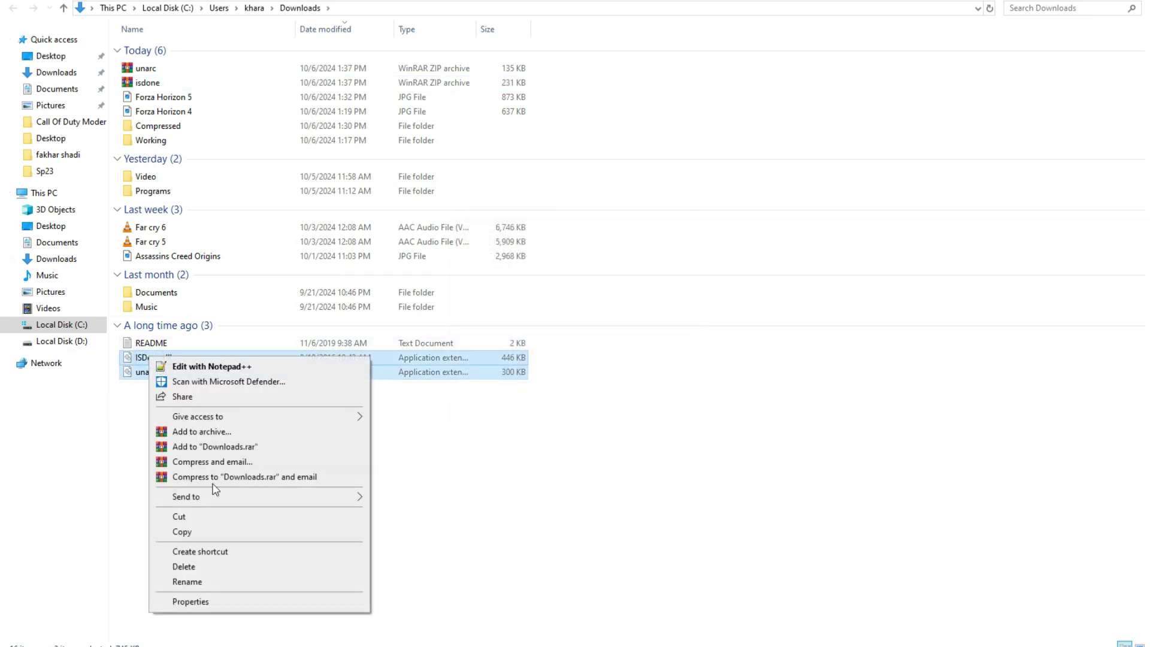
left_click(182, 532)
Switch to the Game notes in Notepad and highlight "System32 & SysWow64" under method 3
left_click(173, 642)
left_click(562, 542)
left_click_drag(411, 547, 615, 554)
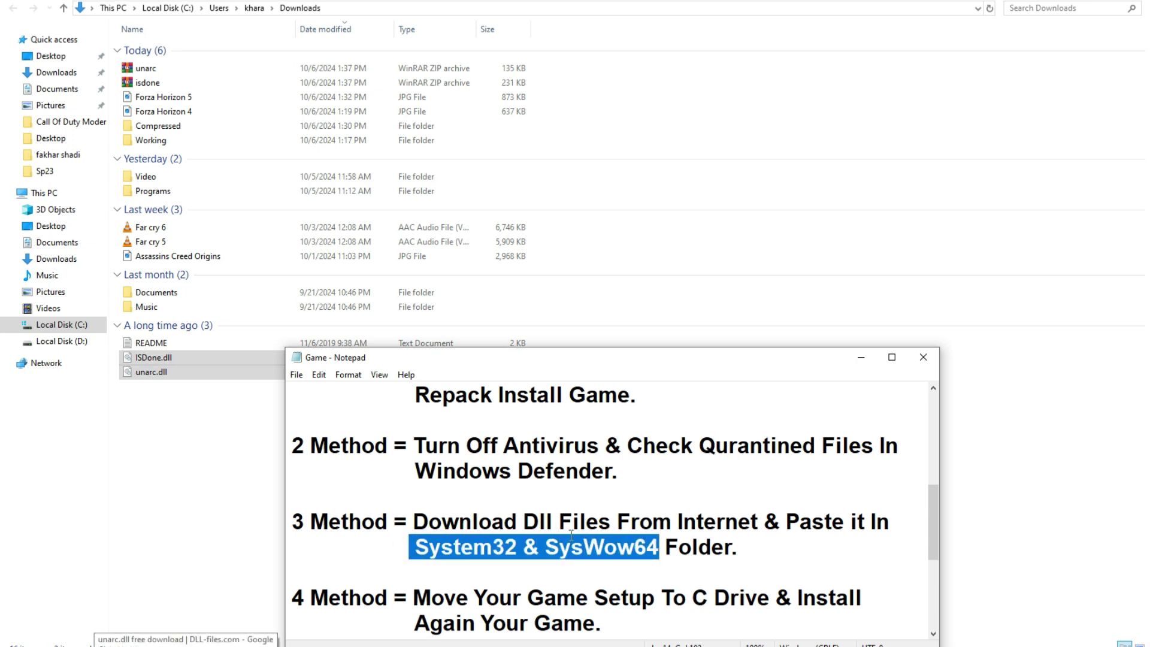
Paste the copied DLL files into C:\Windows\System32, replacing the files with the same names and granting administrator permission
left_click(42, 193)
double_click(178, 163)
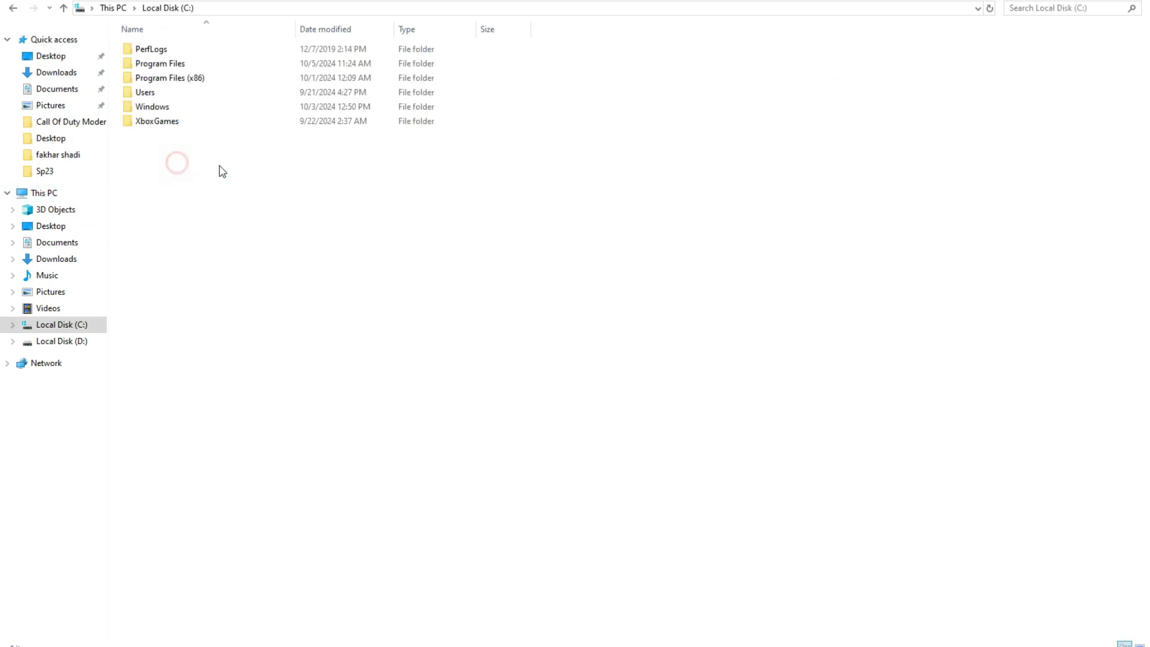
double_click(154, 108)
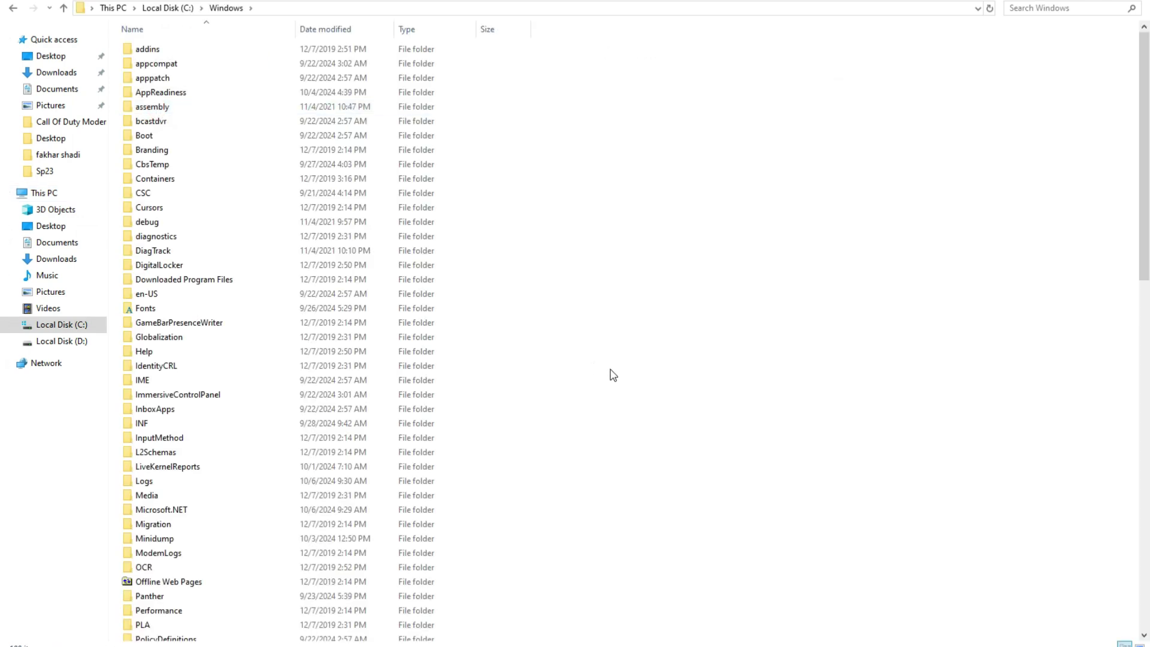
scroll(611, 375, "down", 4)
scroll(611, 375, "down", 11)
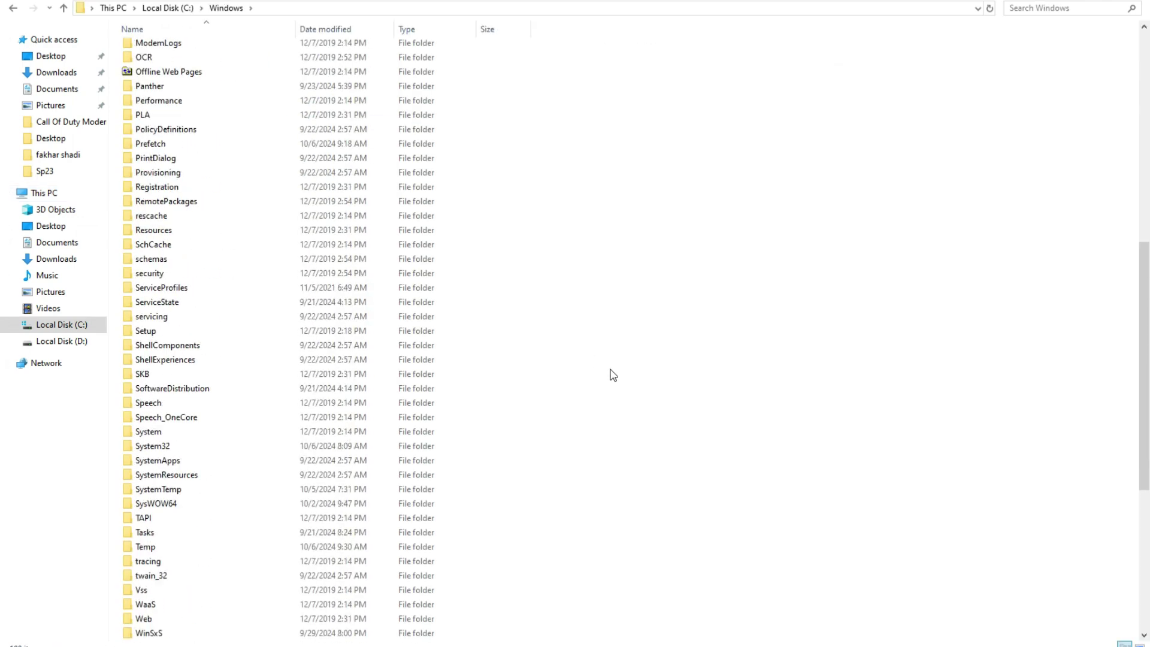
left_click(191, 319)
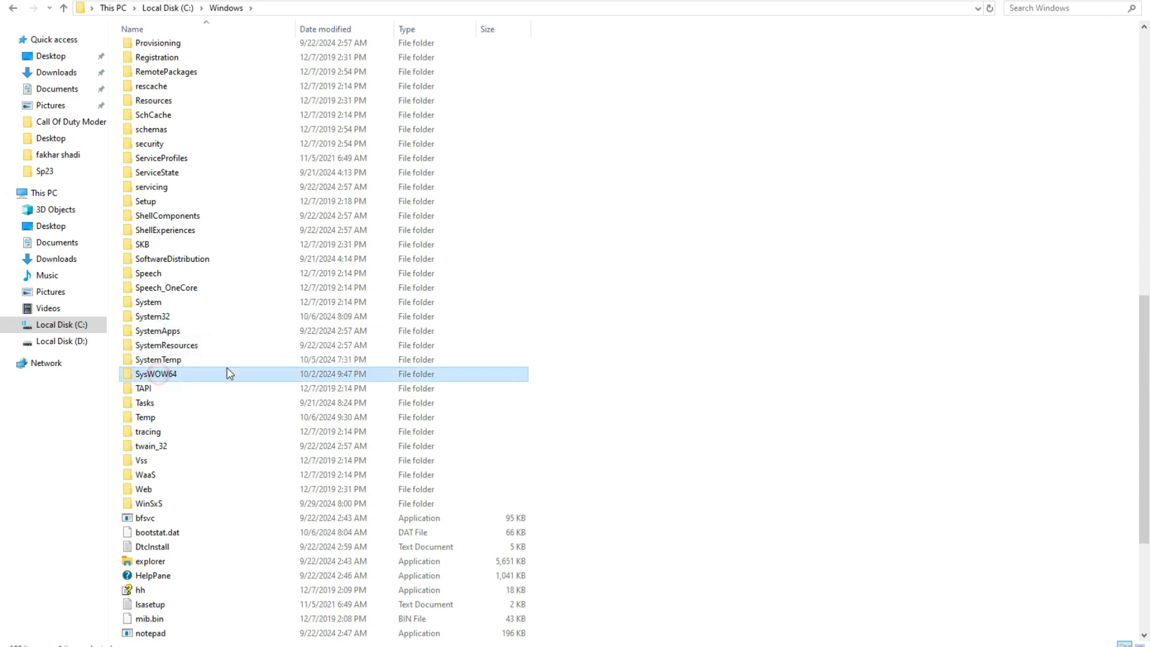
double_click(163, 317)
right_click(682, 319)
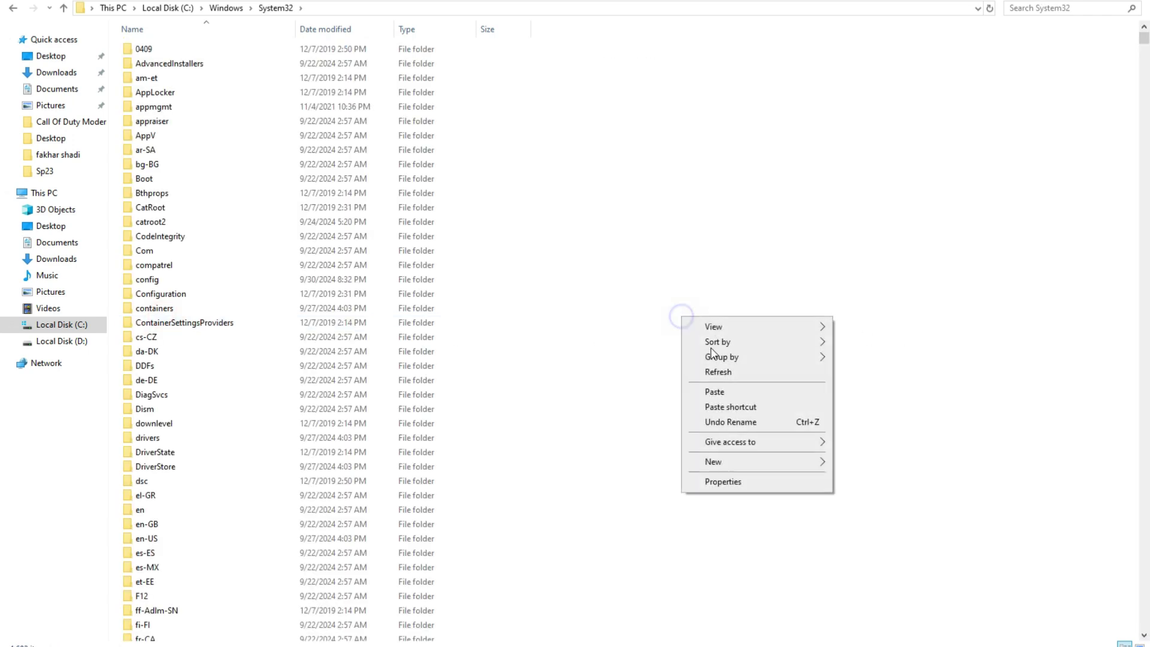
left_click(711, 392)
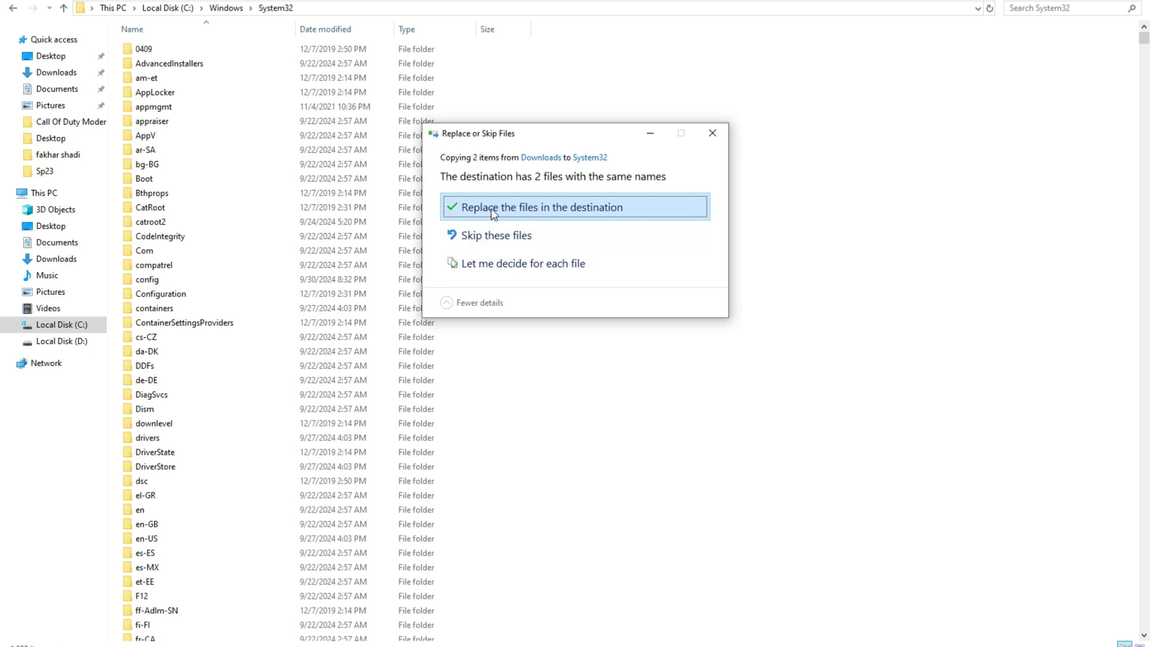
left_click(561, 207)
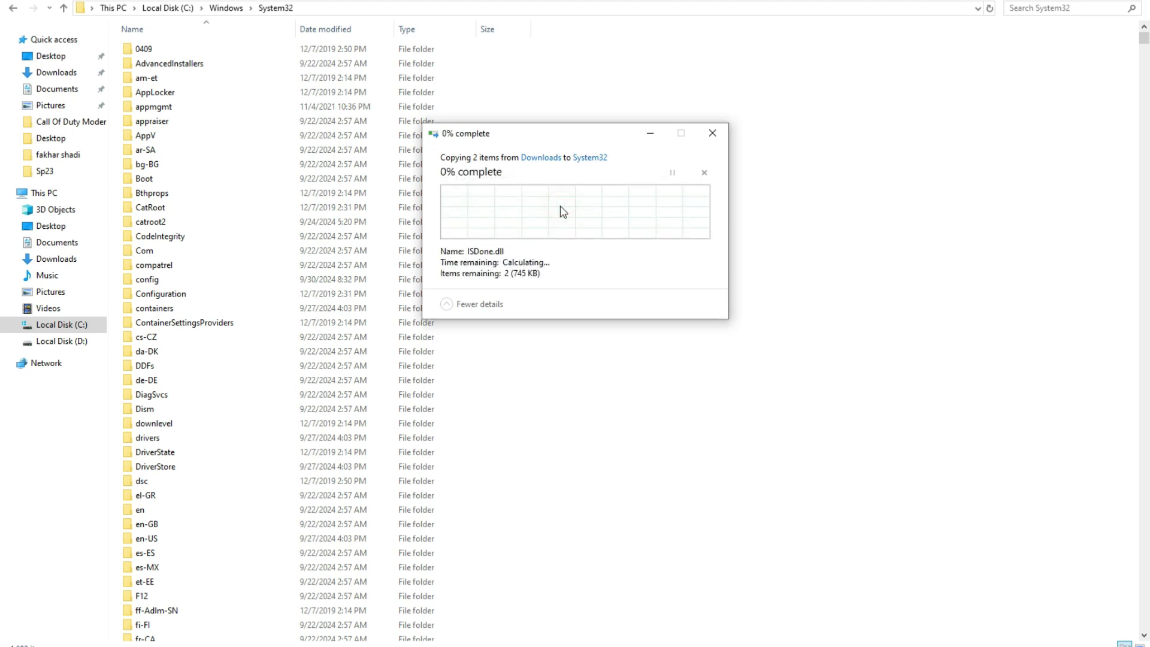
left_click(541, 253)
Paste the same DLL files into C:\Windows\SysWOW64, replacing any existing copies and granting administrator permission
left_click(13, 8)
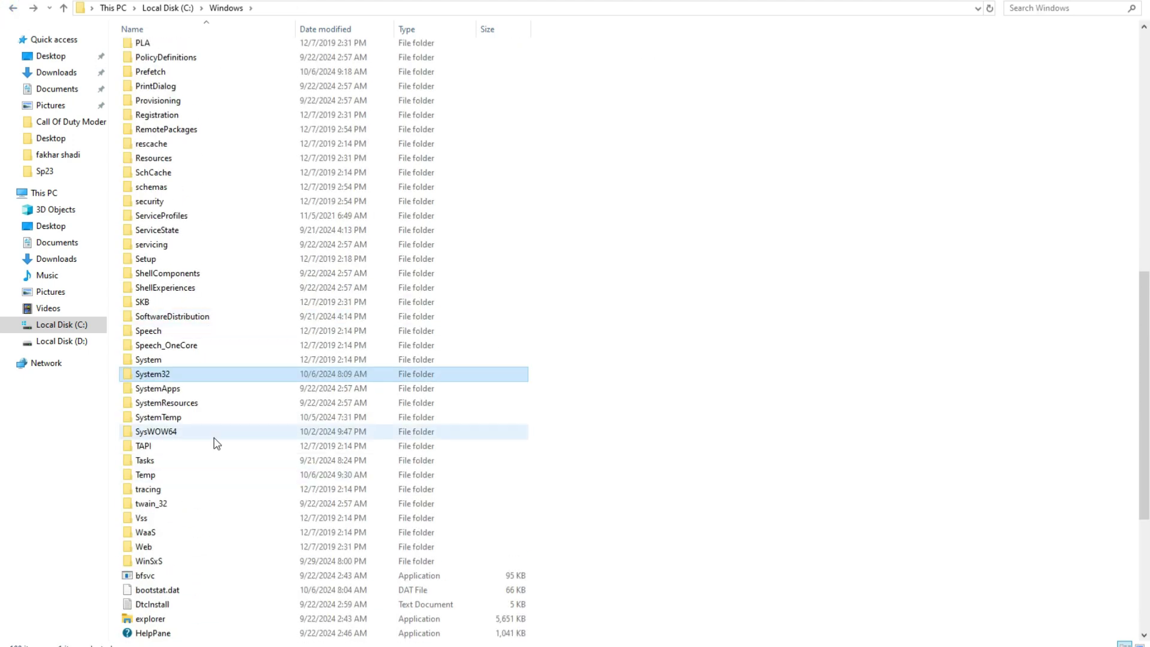
double_click(174, 431)
right_click(826, 323)
left_click(865, 397)
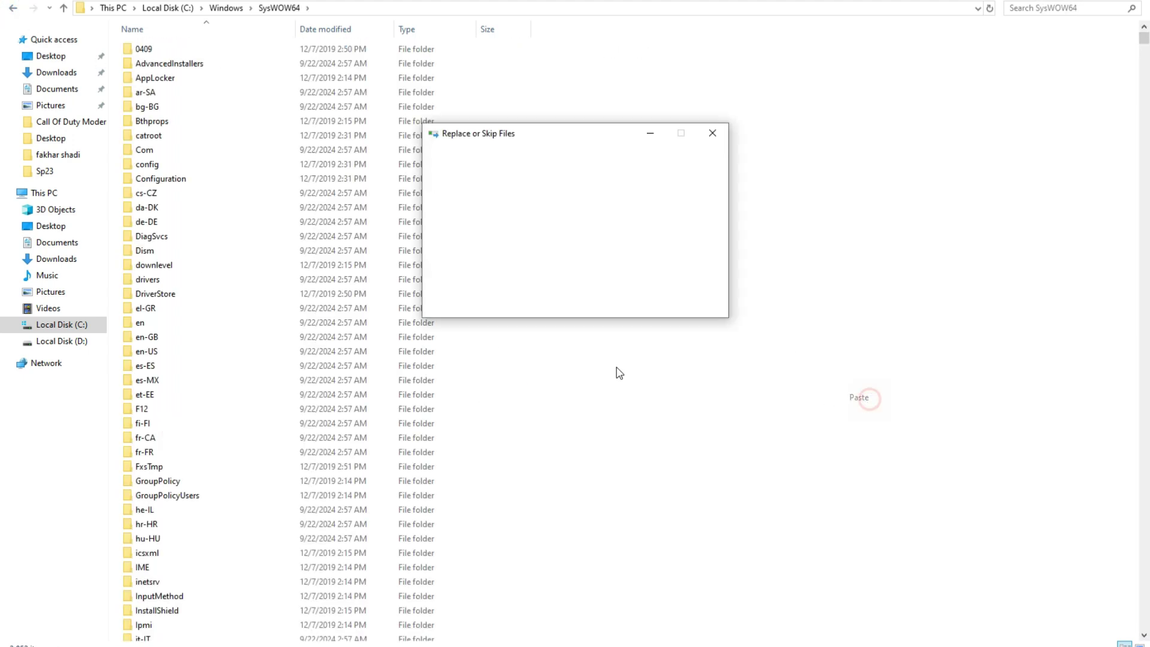
left_click(544, 209)
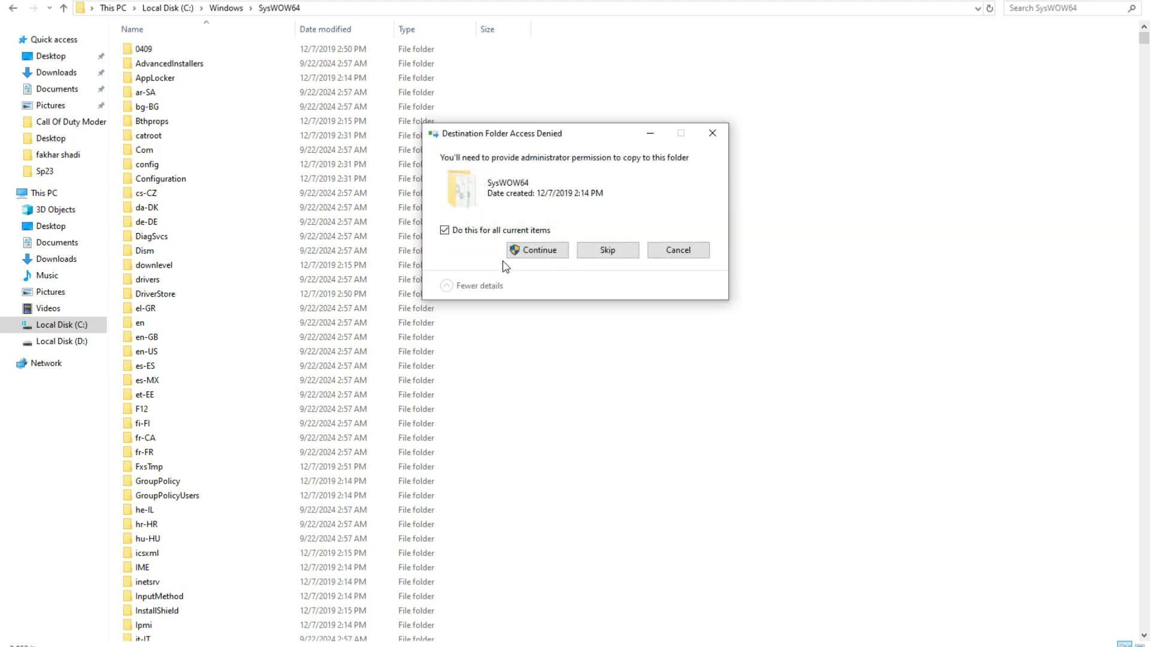
left_click(530, 250)
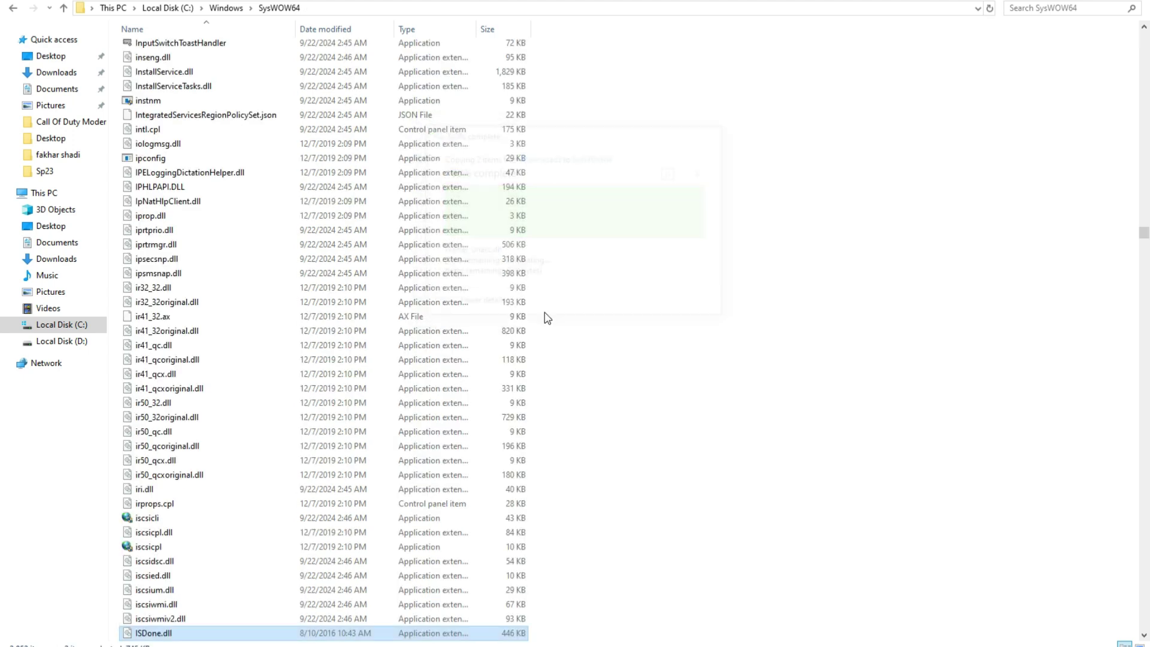
scroll(605, 390, "down", 3)
left_click(791, 429)
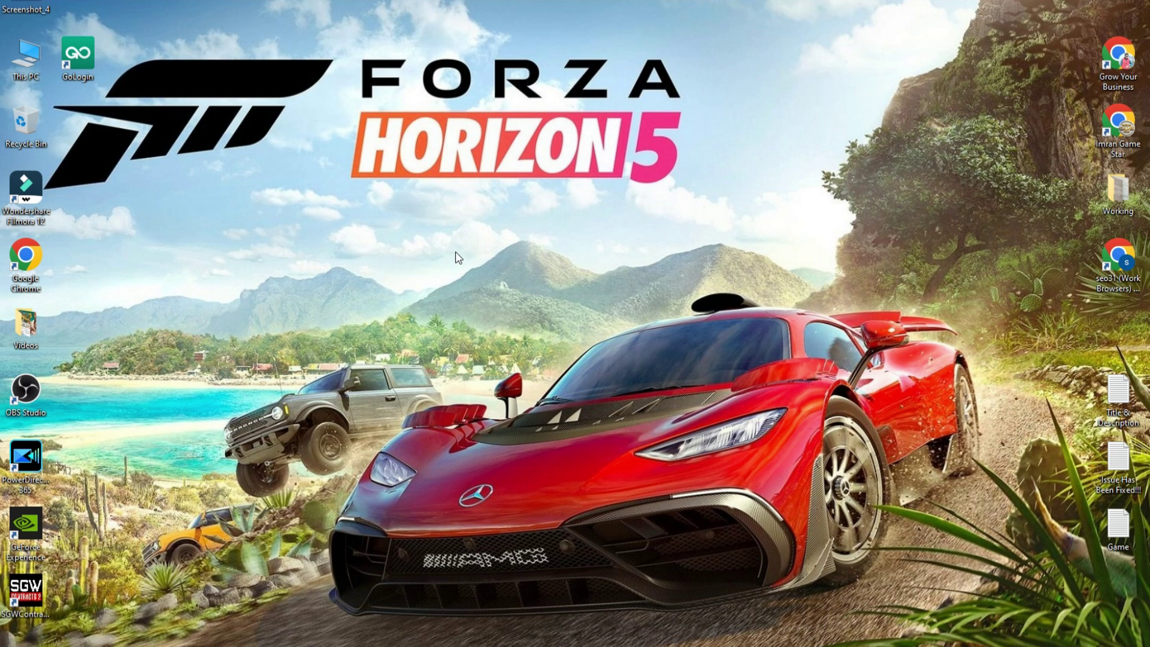
Refresh the desktop and bring the Game notes in Notepad back to the front
right_click(270, 227)
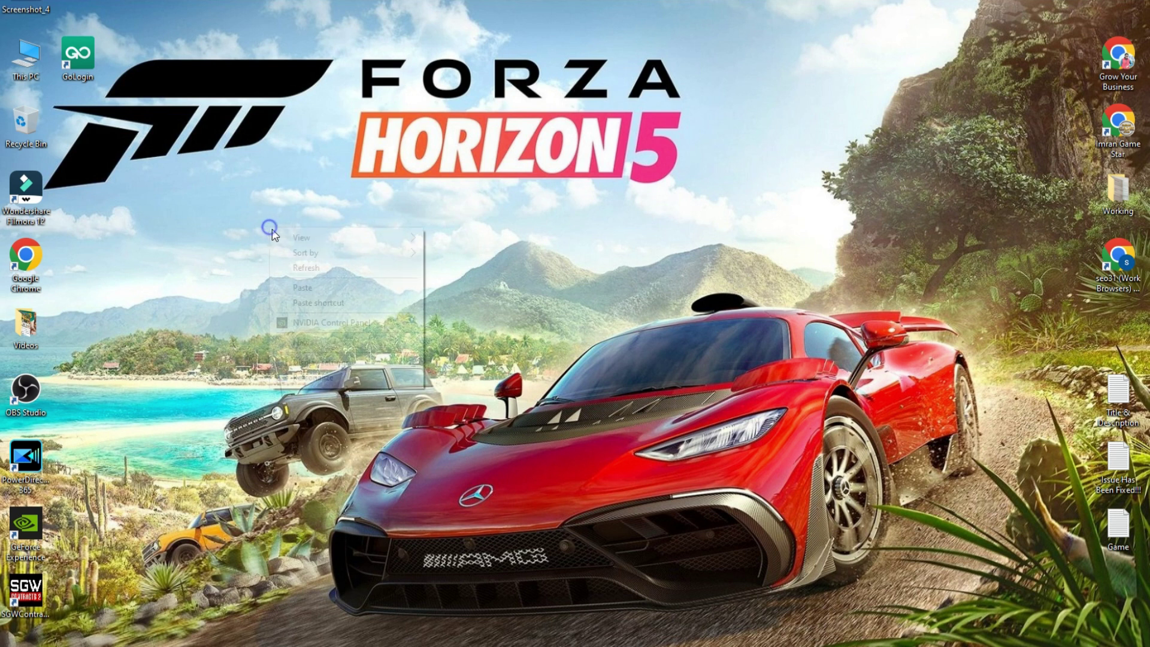
left_click(309, 259)
key("alt+Tab")
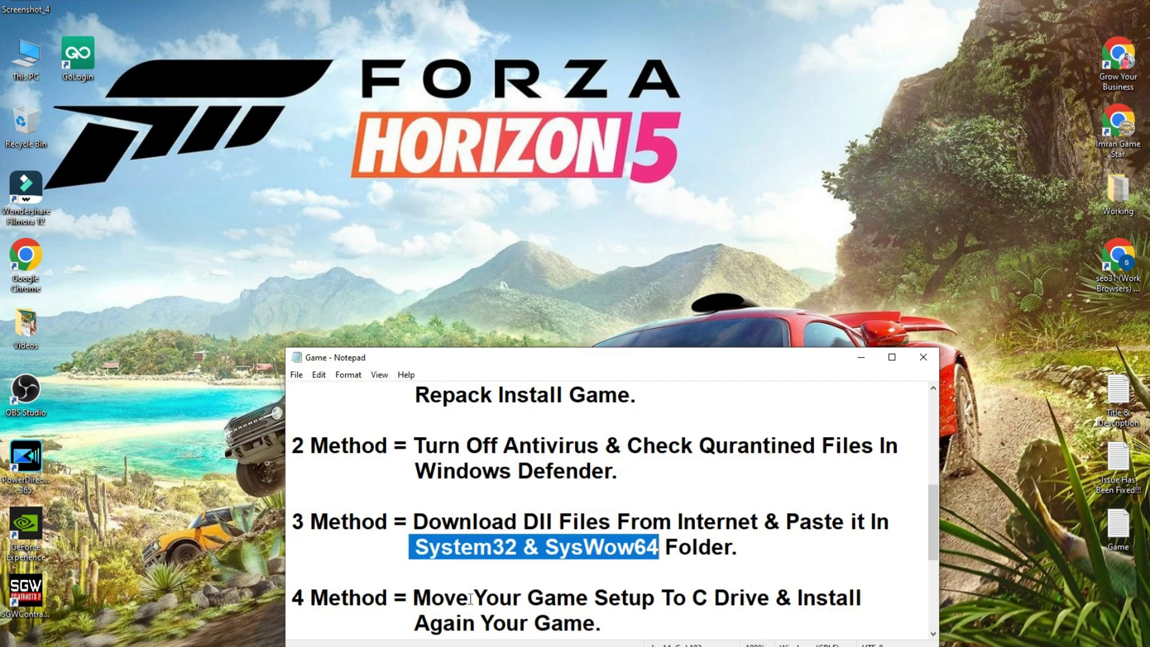
Highlight the method 4 instruction about moving the game setup to the C drive in the Game notes
left_click_drag(670, 627, 442, 598)
left_click(801, 598)
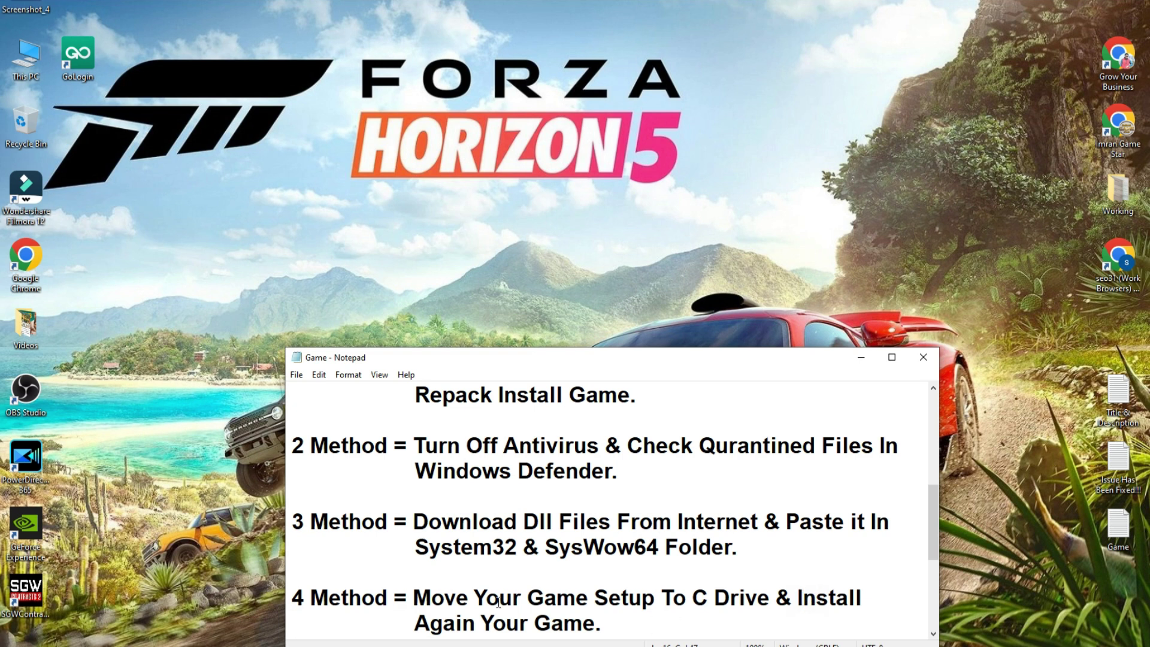
left_click_drag(748, 596, 542, 597)
left_click(457, 597)
Put the Just Cause 4 [FitGirl Repack] folder from D:\Games\Just Cause 4 onto the clipboard
key("super+e")
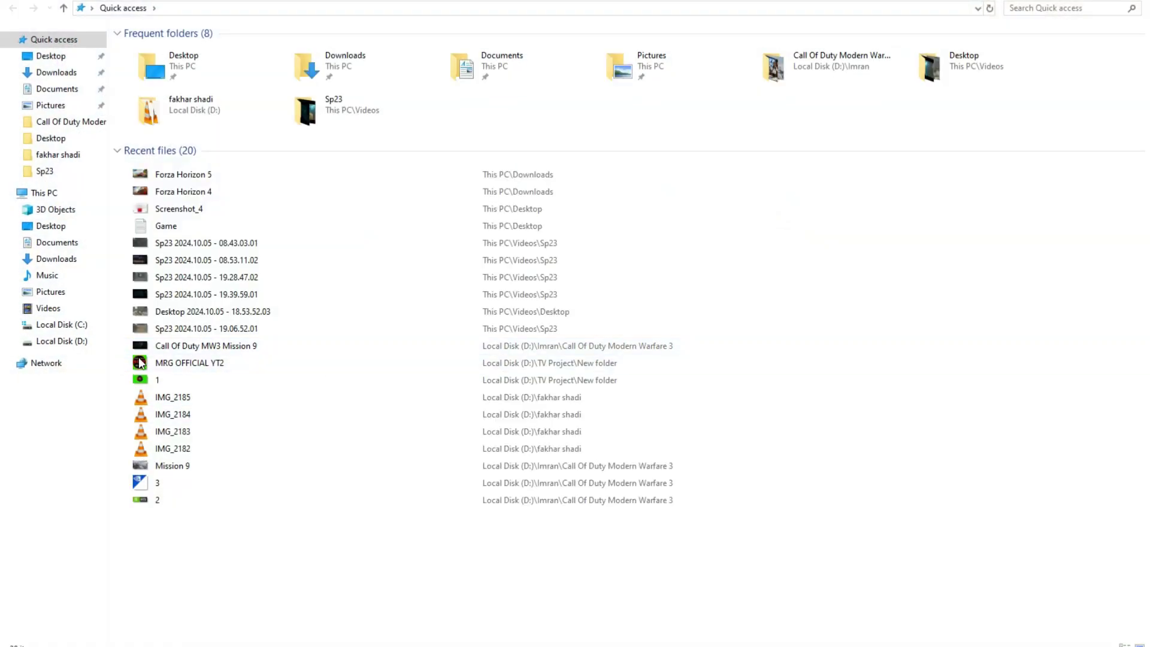
left_click(73, 345)
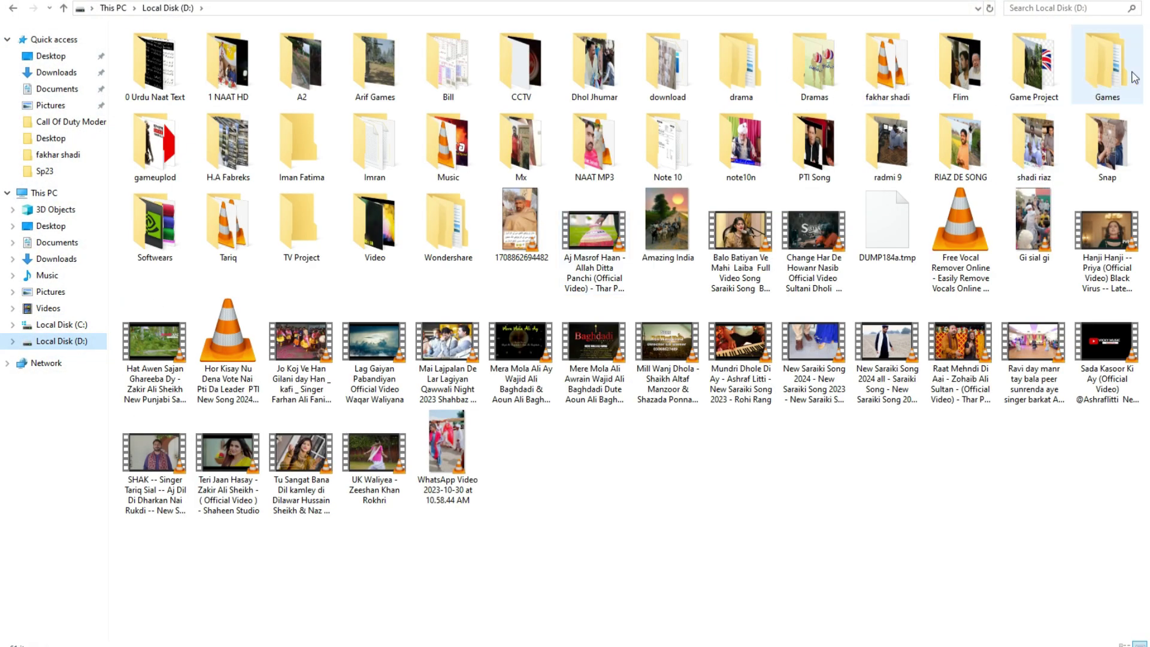
double_click(1132, 70)
double_click(313, 71)
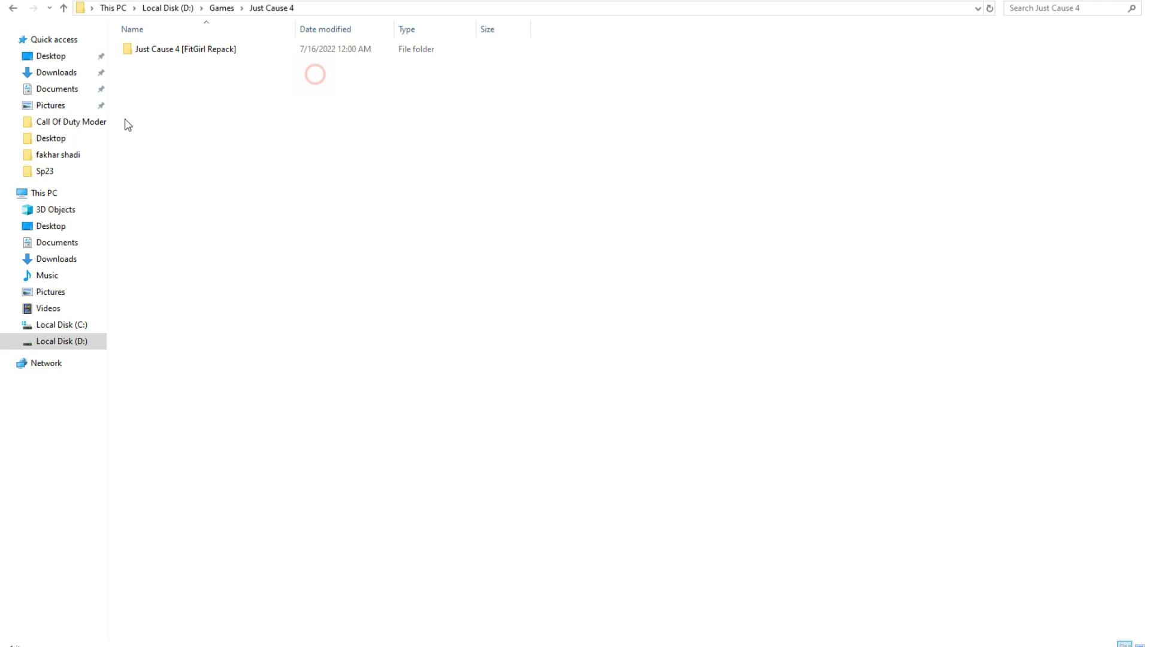
double_click(156, 48)
left_click(13, 8)
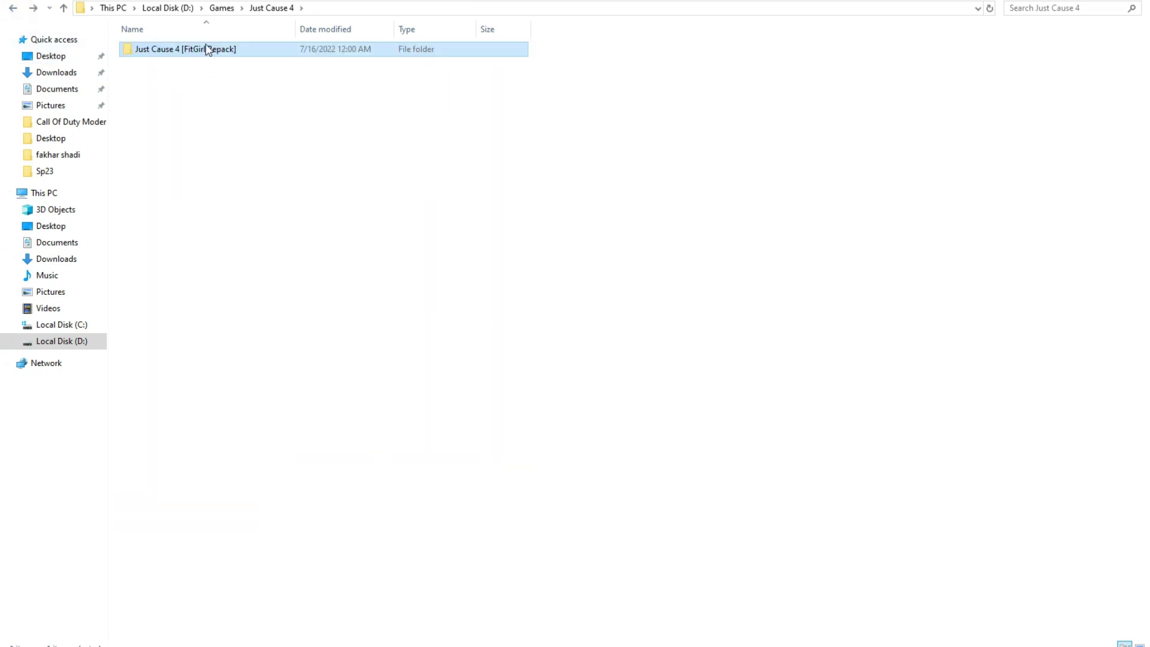
right_click(210, 48)
left_click(238, 310)
Open the root of Local Disk (C:) and bring up the options for pasting the game setup folder there
left_click(57, 193)
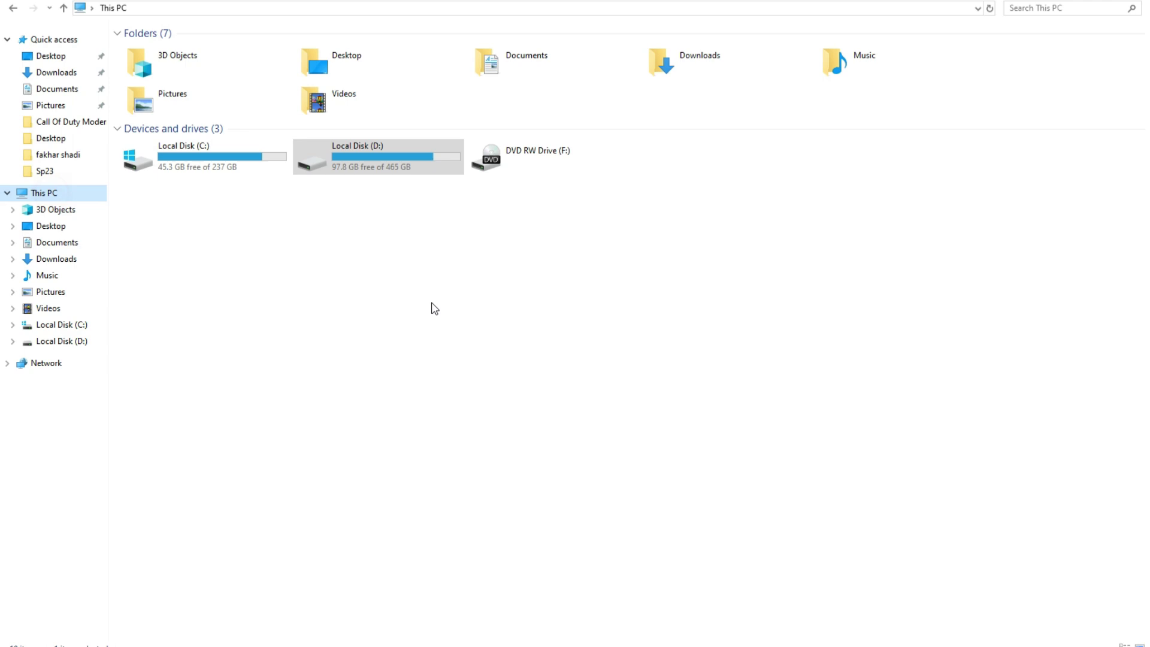
double_click(185, 150)
right_click(452, 259)
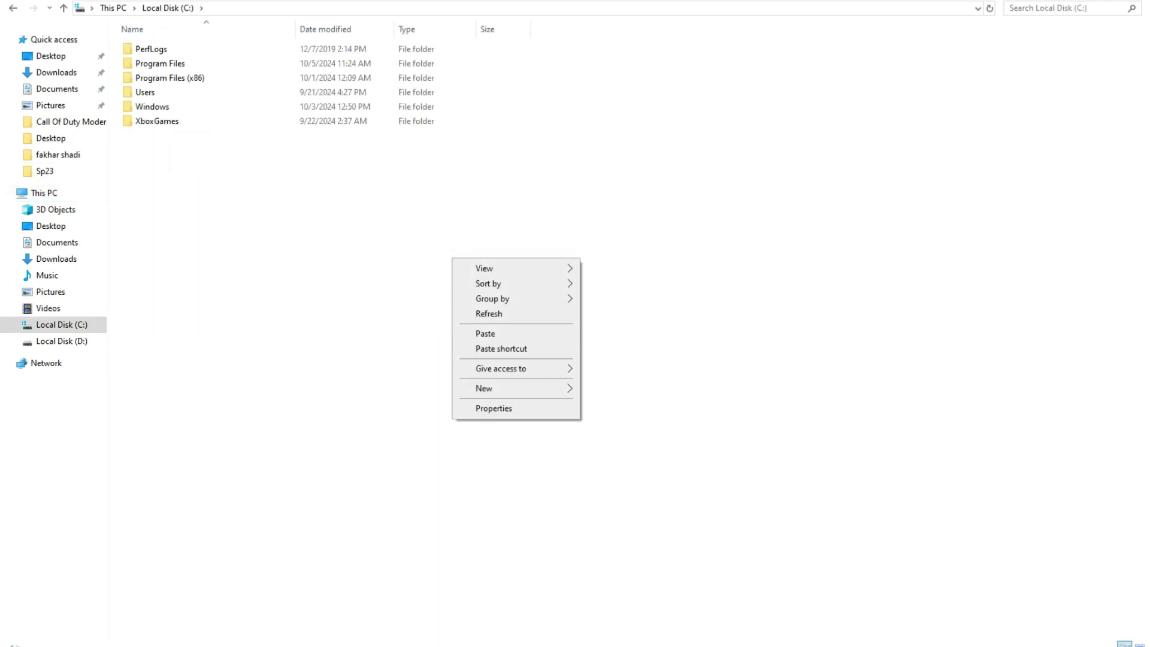
Return to the Game notes in Notepad and highlight method 5 about installing on the drive with more space
key("alt+Tab")
scroll(543, 541, "down", 2)
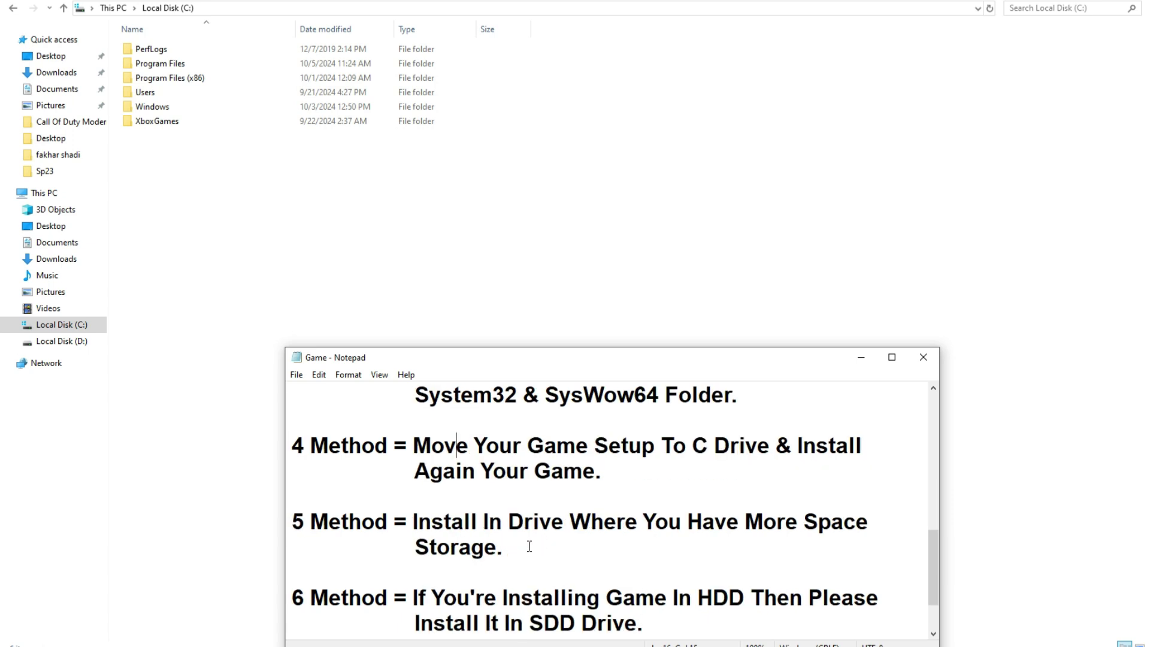
left_click_drag(551, 540, 412, 520)
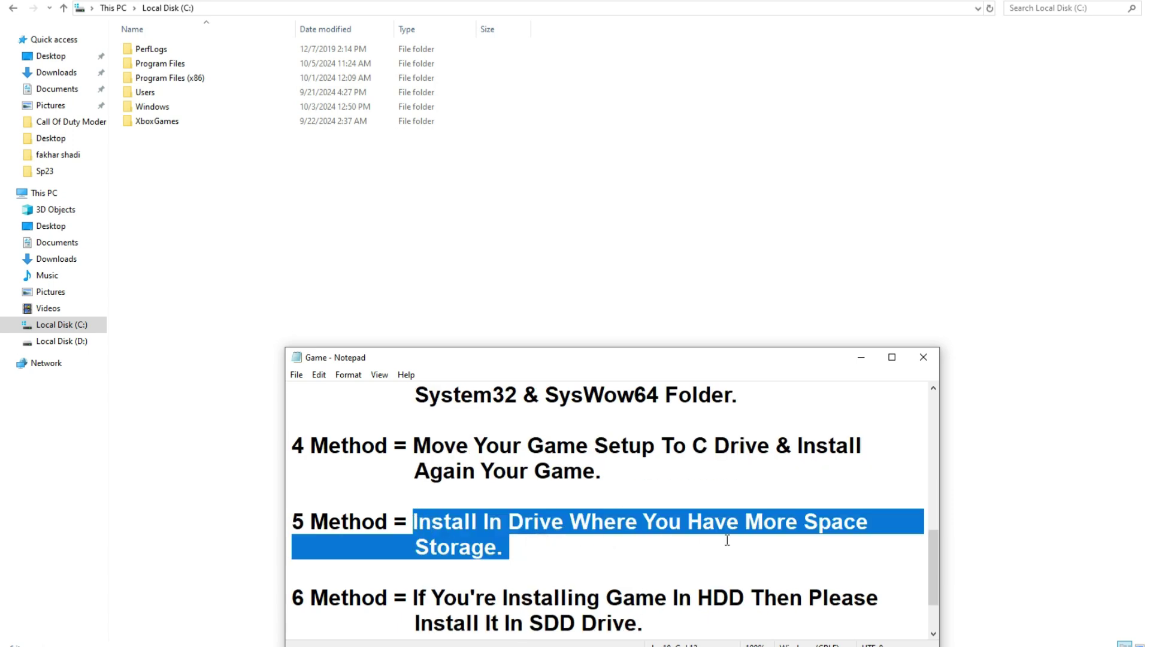
Add "100gb then 180gb" after "Storage." in method 5 and highlight the added text
left_click(585, 535)
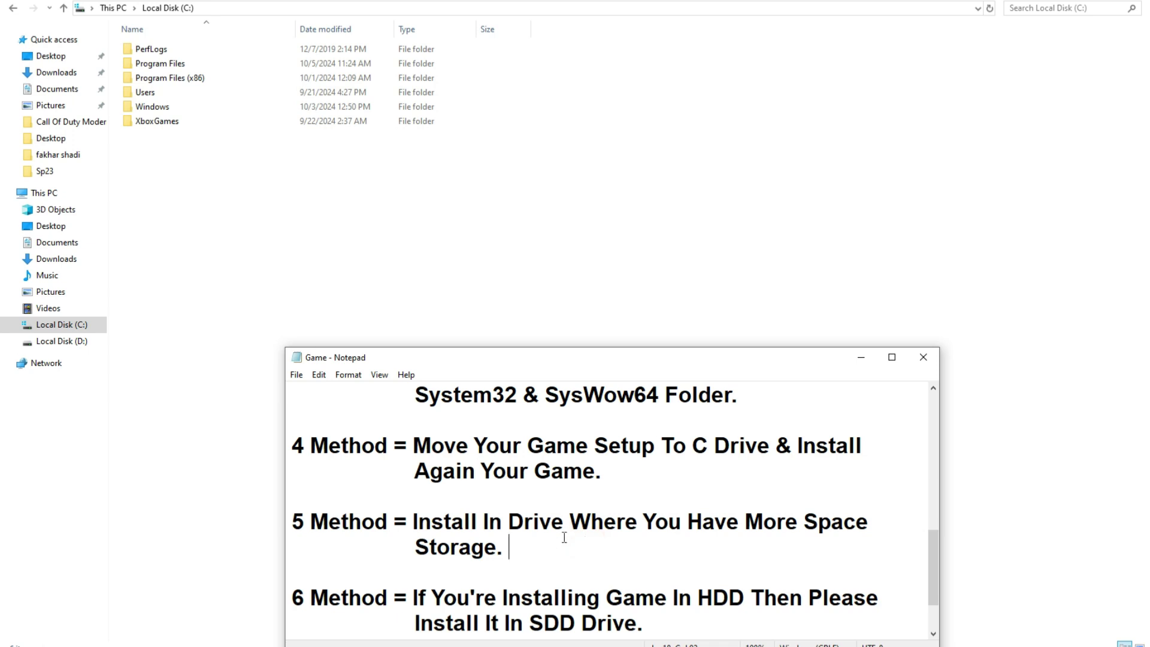
type("100g")
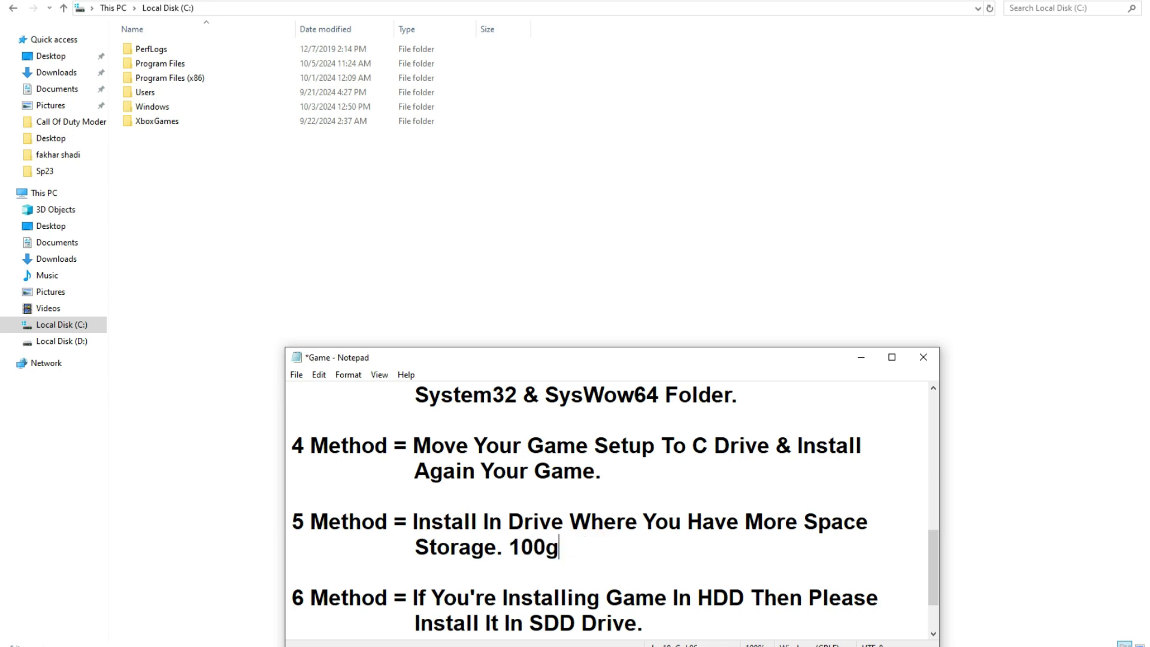
type("b then 180gb")
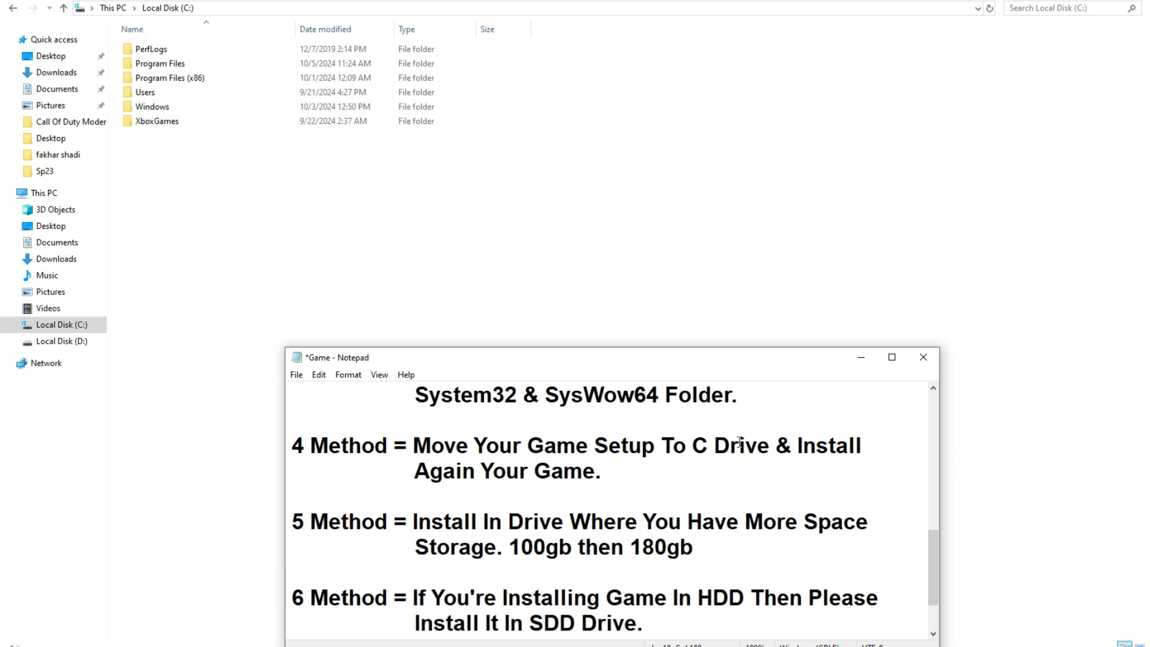
mouse_move(684, 546)
left_mouse_down()
mouse_move(503, 548)
mouse_move(693, 546)
left_mouse_up()
left_click(586, 572)
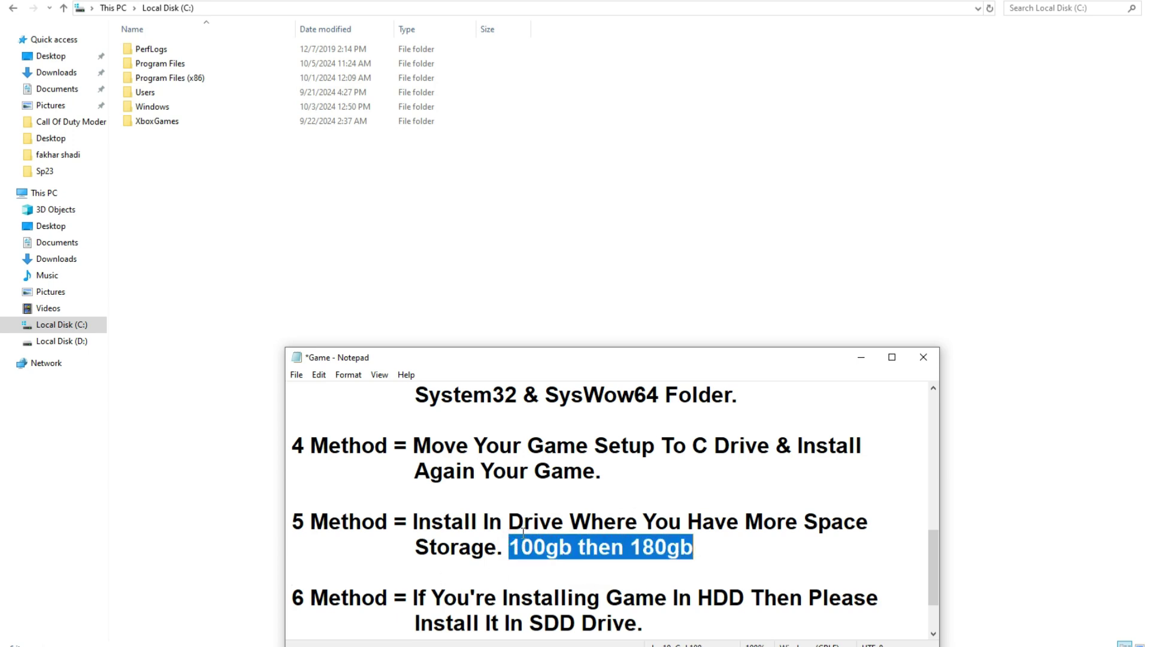
Go through method 6 in the notes and highlight "SDD Drive" as the recommended install location
left_click_drag(469, 596, 413, 597)
left_click(349, 597)
left_click(521, 597)
left_click(622, 596)
scroll(537, 570, "down", 1)
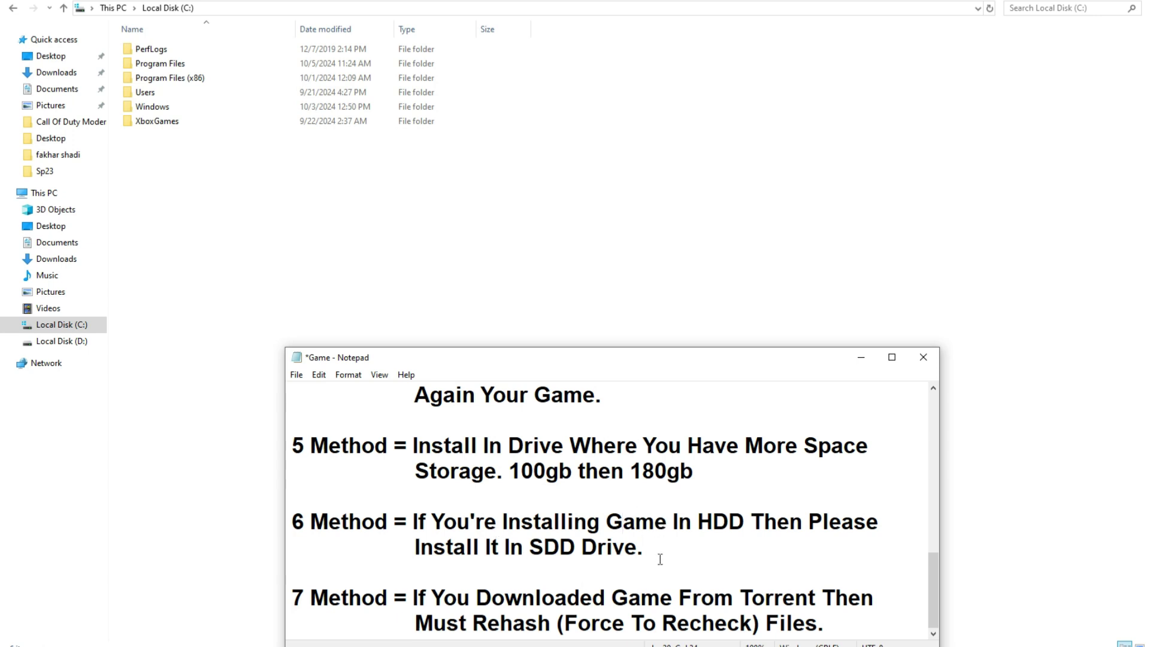
left_click_drag(535, 550, 637, 548)
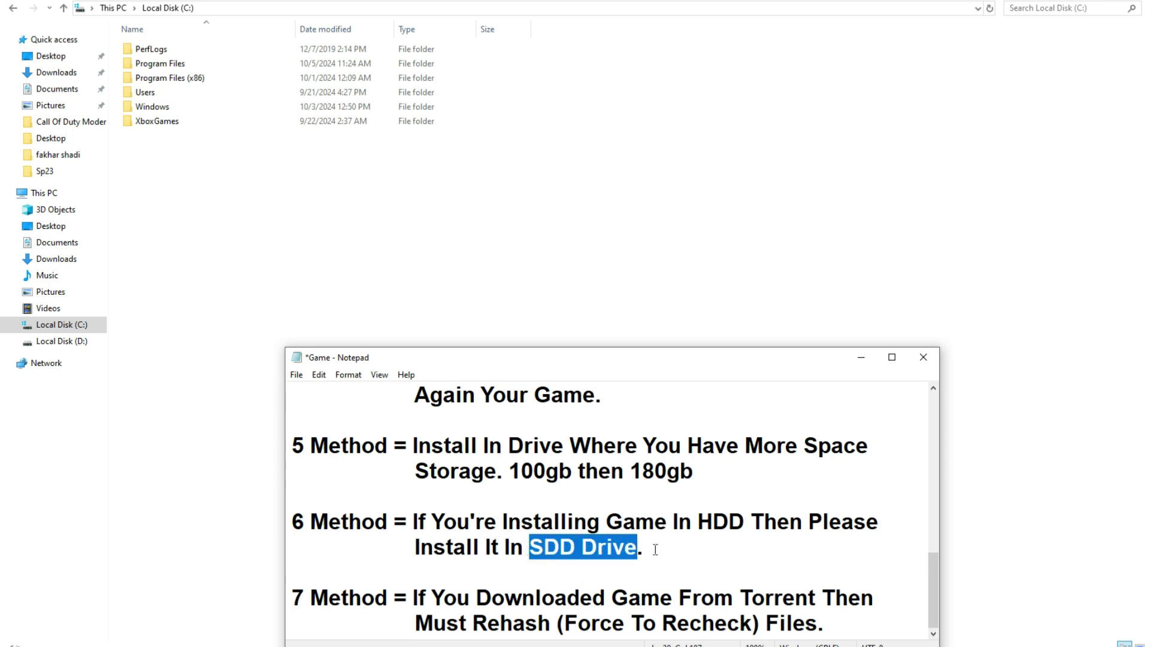
left_click(575, 522)
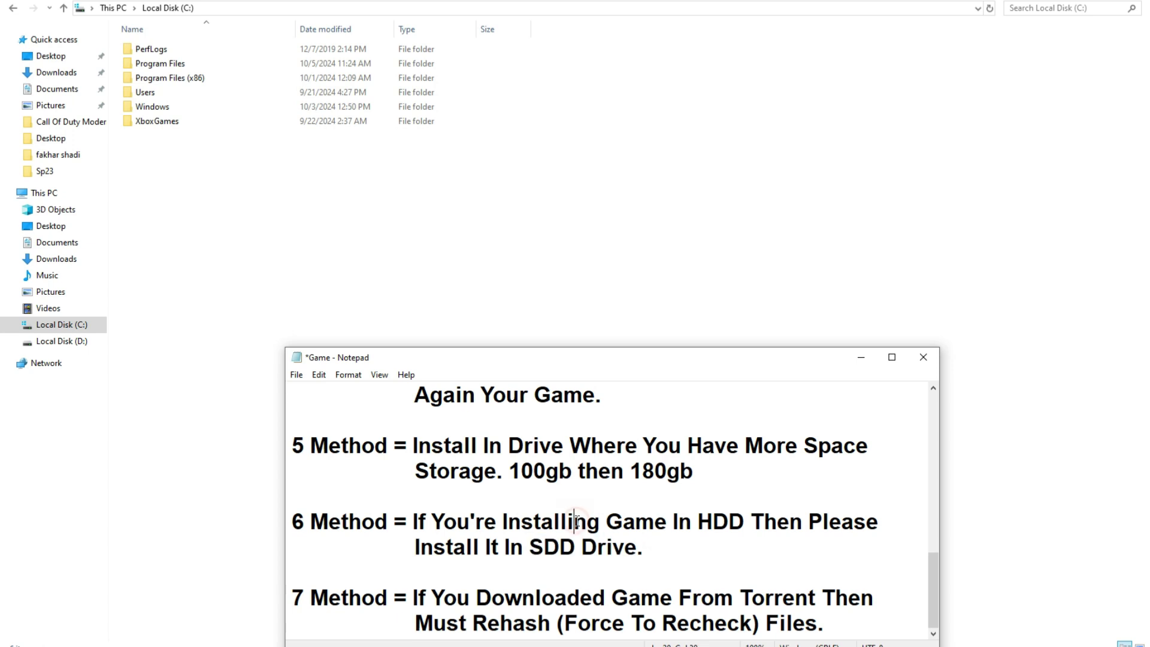
left_click(549, 535)
Highlight method 7 about games downloaded from torrent, including the "Force To Recheck" wording
left_click_drag(852, 623, 419, 591)
left_click(618, 591)
left_click(580, 599)
left_click_drag(564, 623, 752, 623)
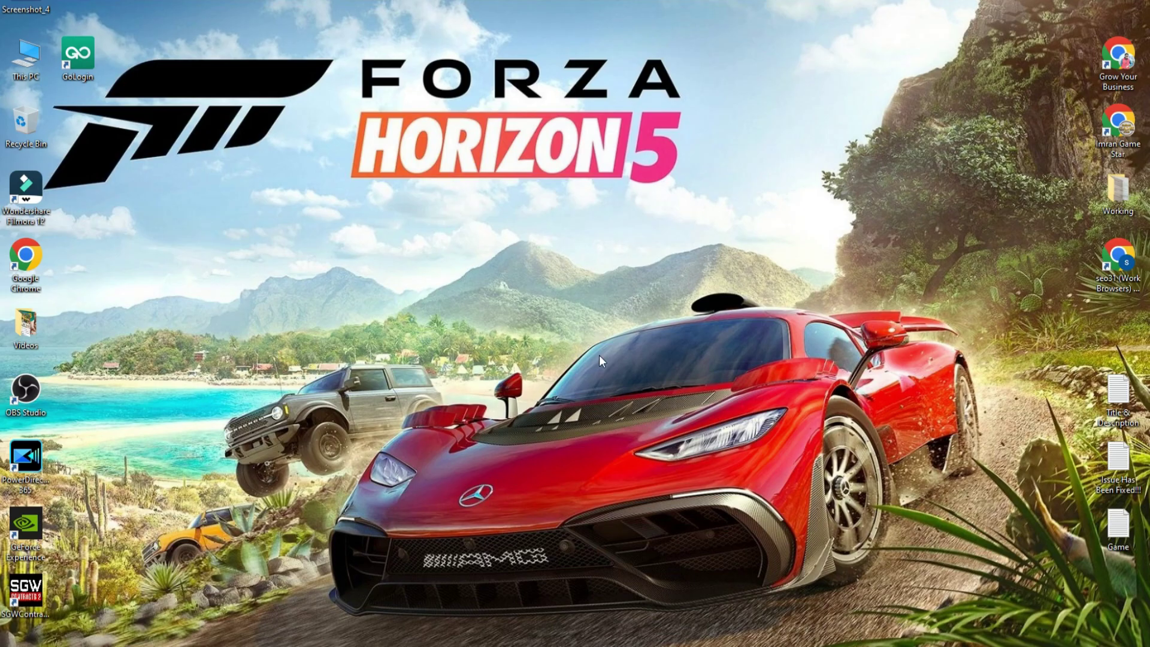
right_click(407, 298)
left_click(444, 338)
right_click(257, 236)
left_click(287, 275)
right_click(248, 252)
left_click(283, 295)
right_click(328, 274)
left_click(367, 311)
right_click(288, 322)
left_click(323, 365)
right_click(242, 364)
left_click(281, 411)
right_click(200, 323)
left_click(259, 362)
right_click(226, 304)
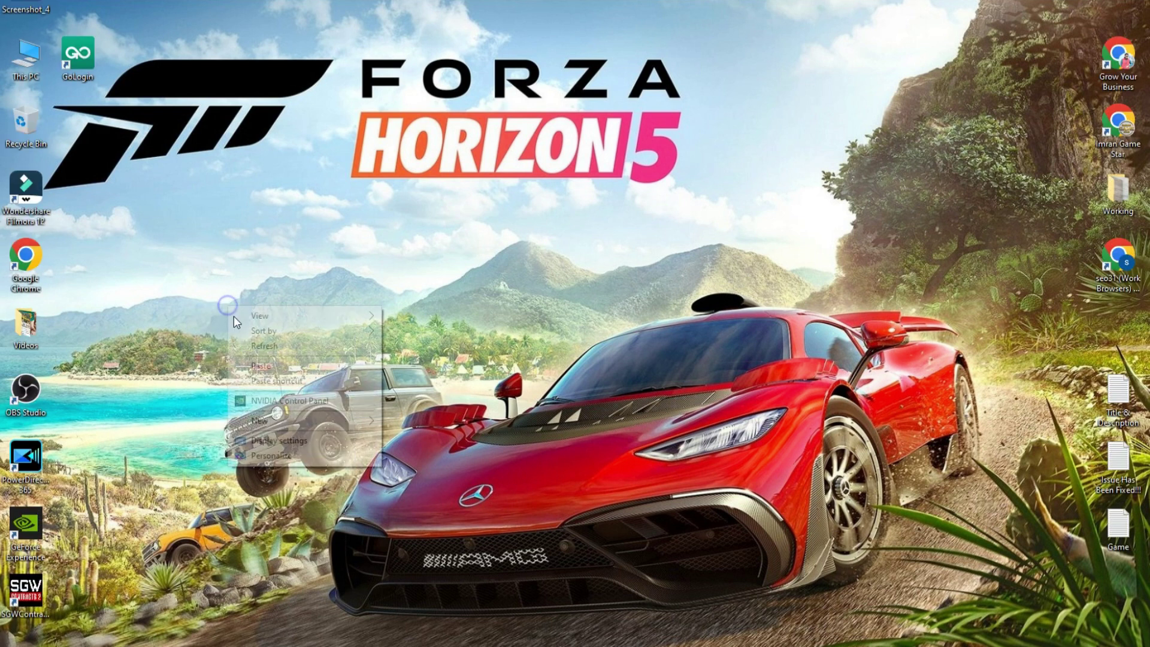
left_click(254, 341)
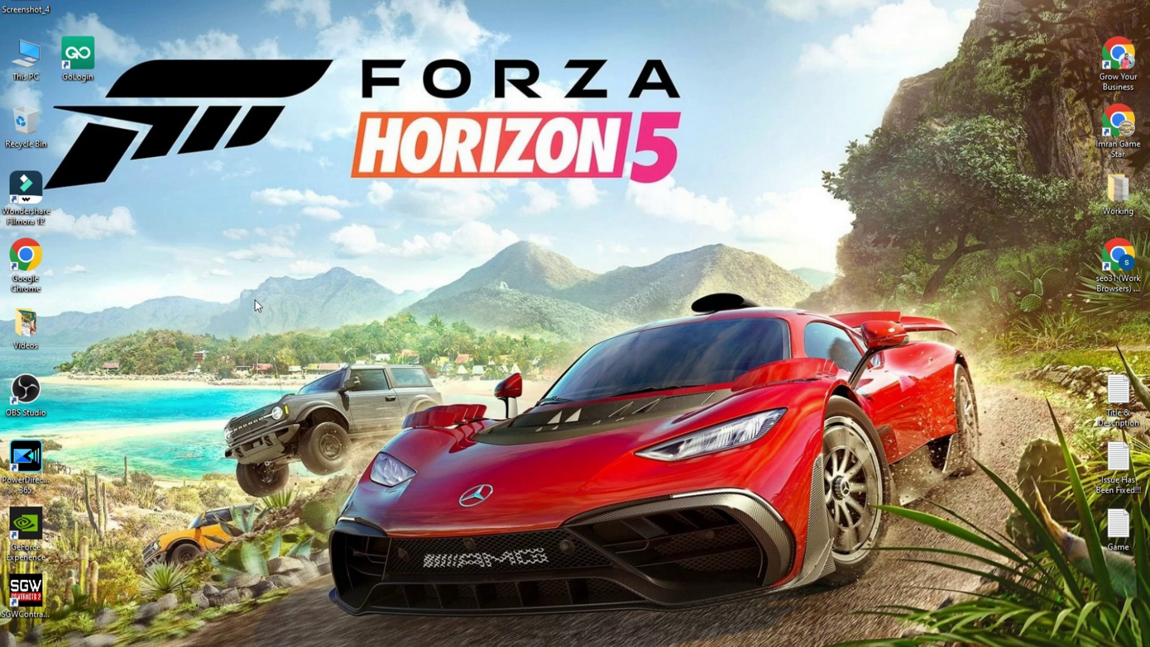
right_click(254, 300)
left_click(277, 338)
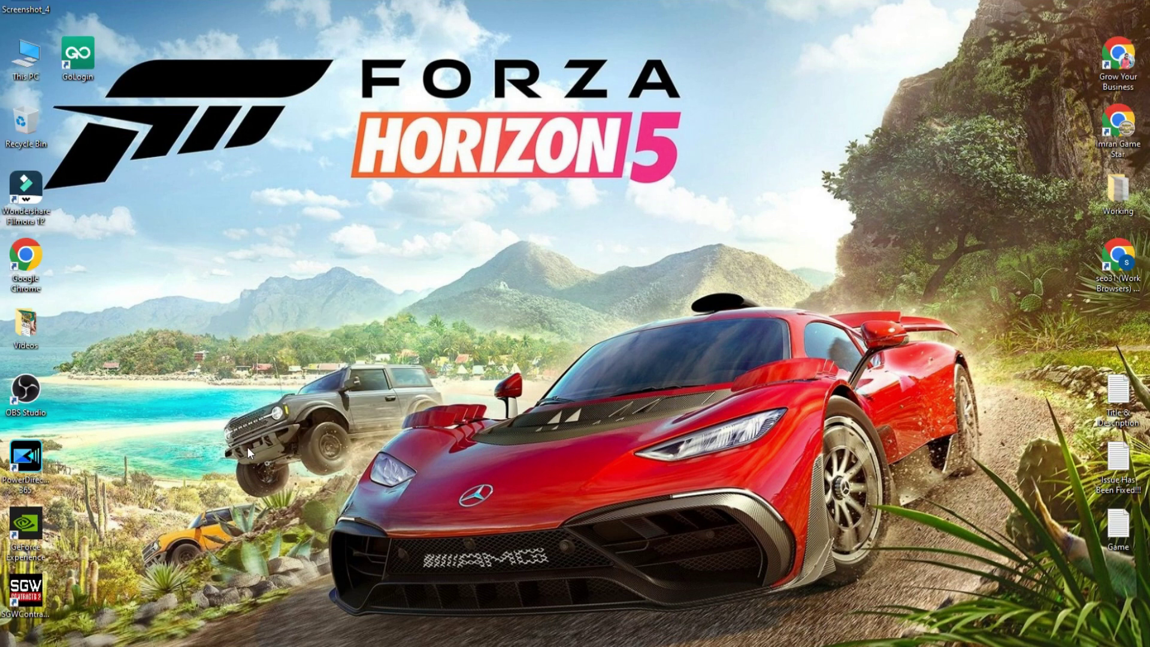